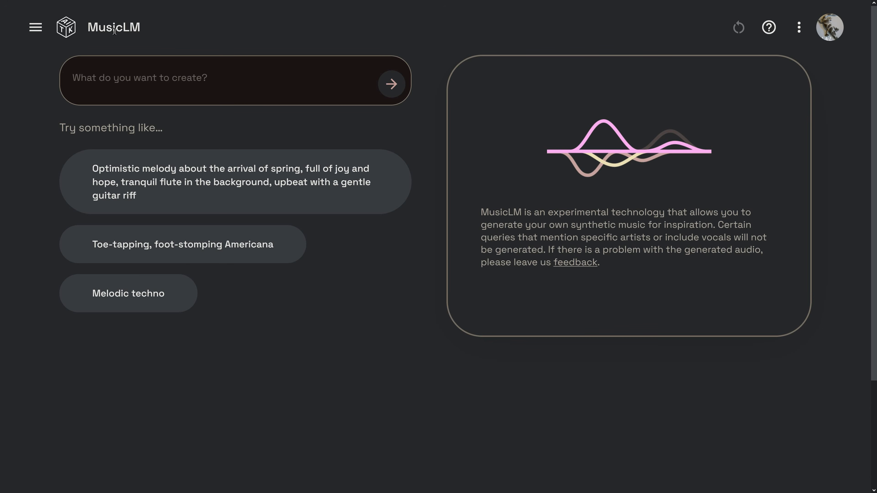
Step: Look through the MusicLM waitlist form, from the country and profession fields down to the research and consent options
drag(114, 31, 276, 66)
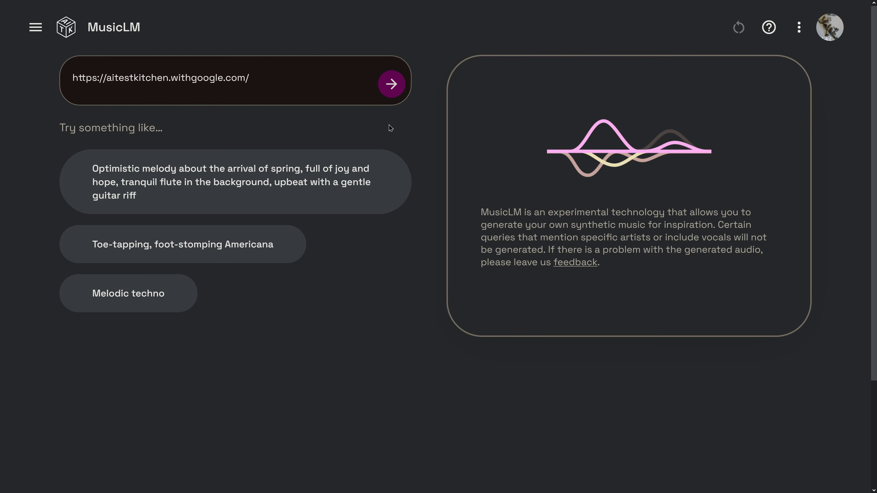
key(ctrl+z)
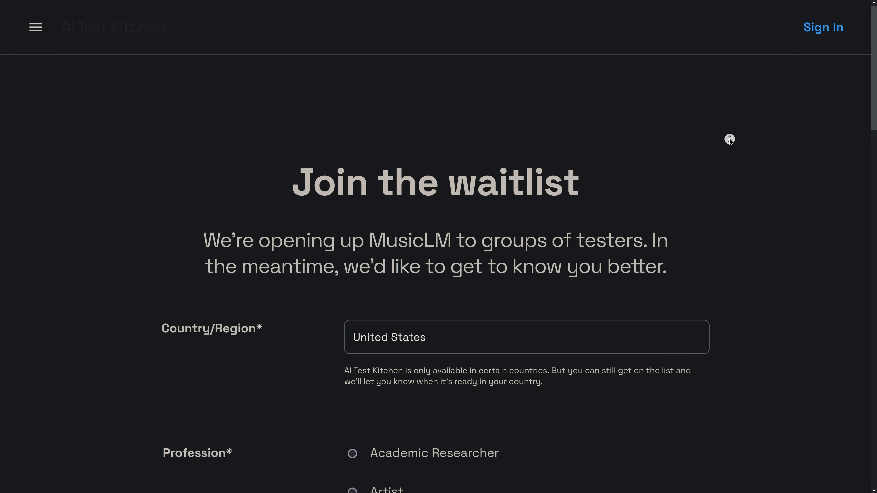
scroll(730, 140, down, 7)
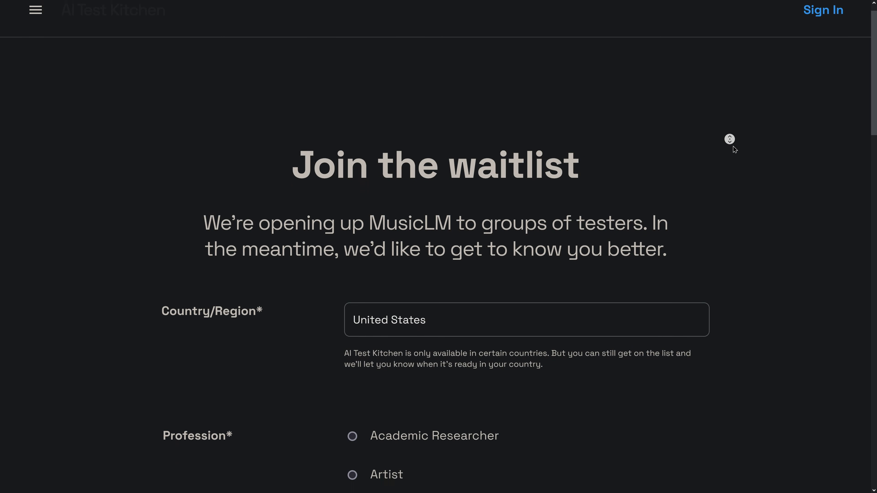
scroll(732, 181, down, 20)
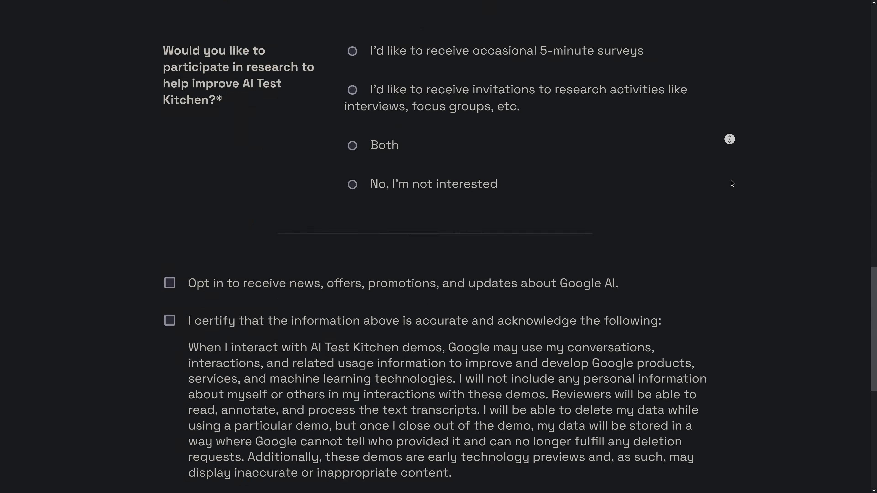
middle_click(731, 181)
key(Home)
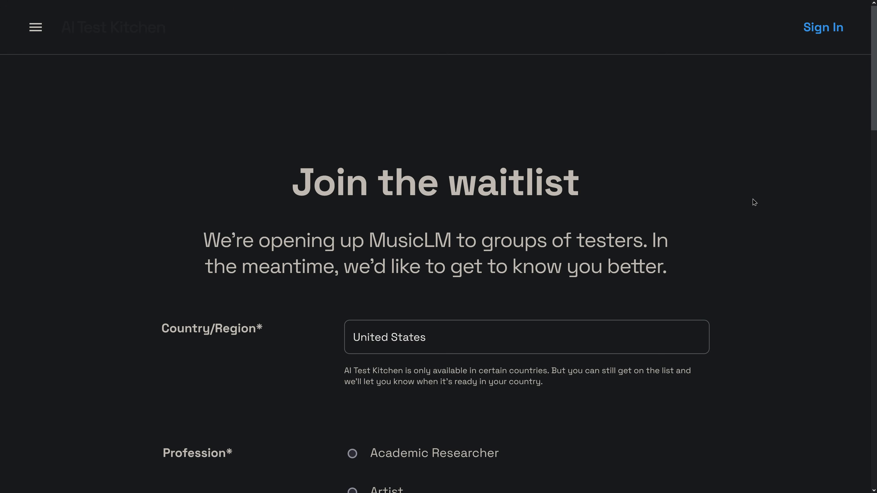
middle_click(770, 189)
scroll(769, 197, down, 7)
scroll(772, 134, up, 7)
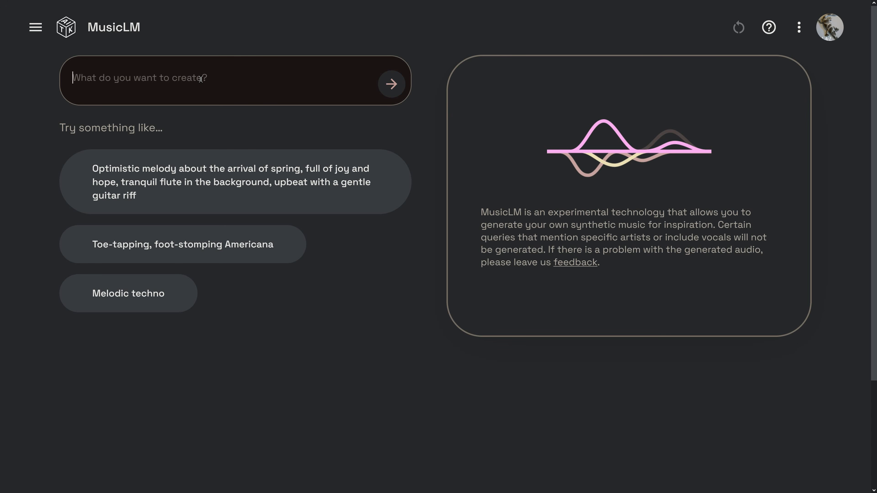
Step: Generate tracks from the prompt "solo drum fill"
text(solo drum fill)
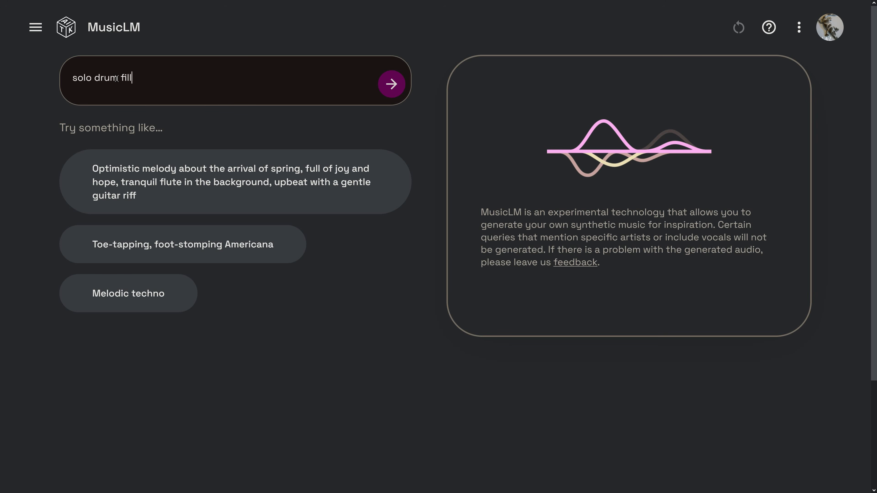
click(386, 92)
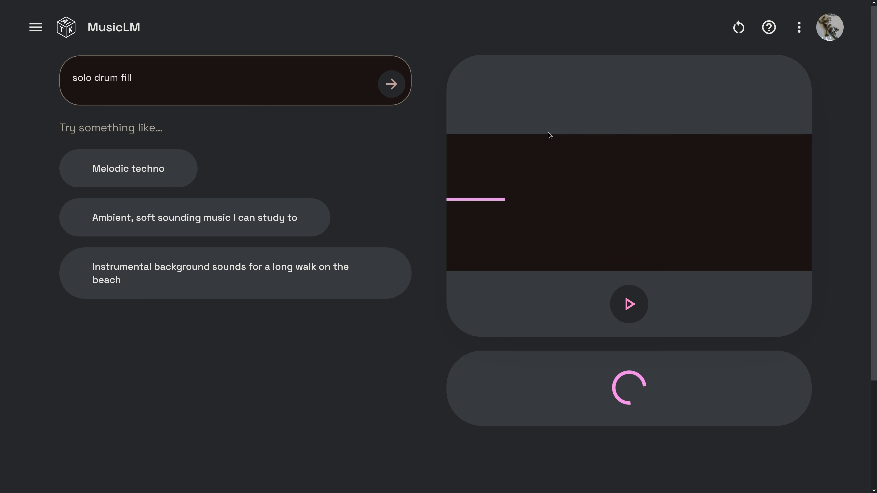
scroll(609, 158, down, 5)
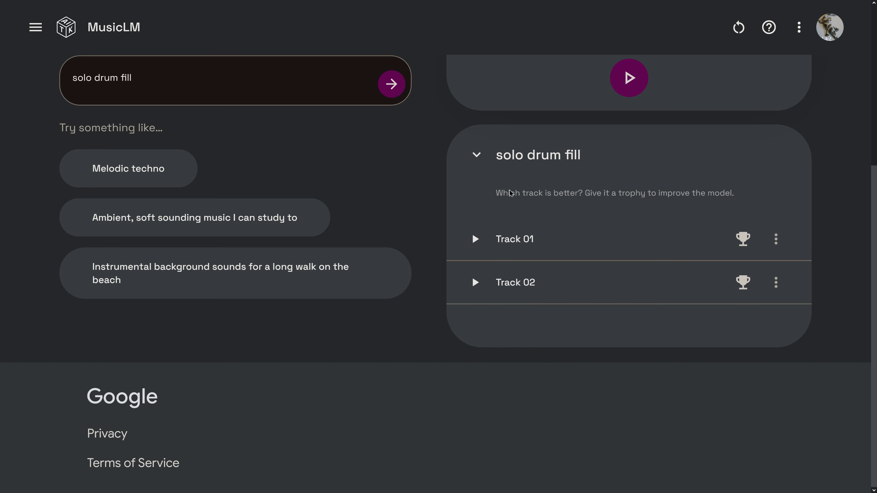
Step: Play back the generated Track 01 and Track 02 for "solo drum fill"
scroll(479, 262, up, 3)
scroll(477, 300, down, 1)
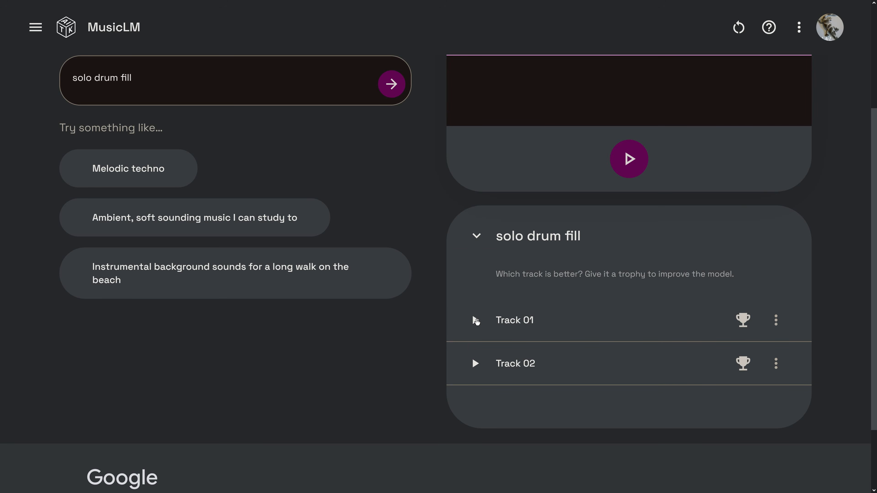
click(476, 321)
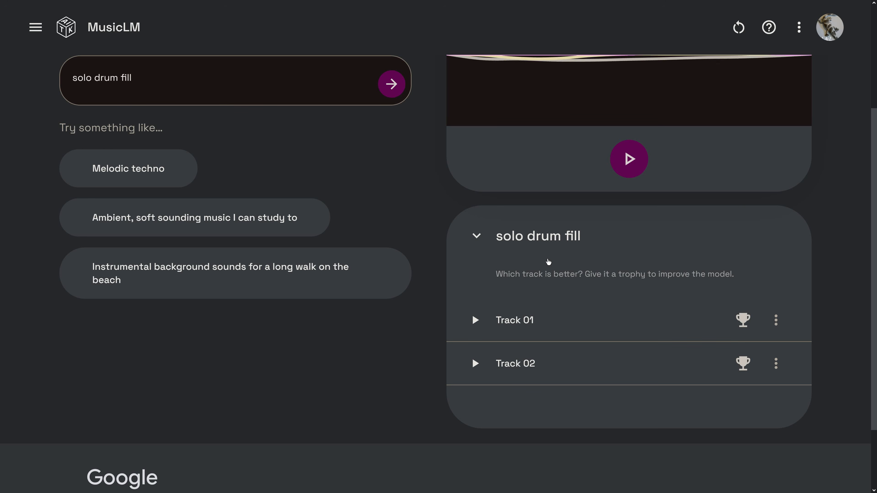
click(625, 171)
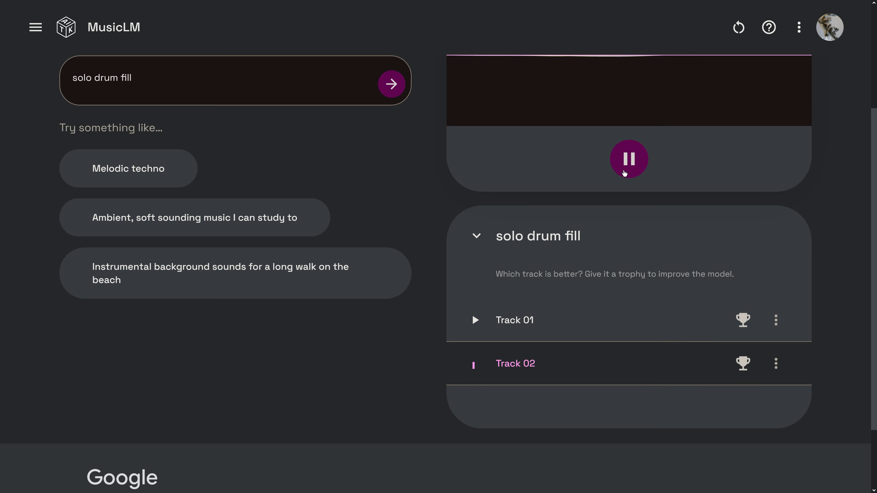
click(634, 308)
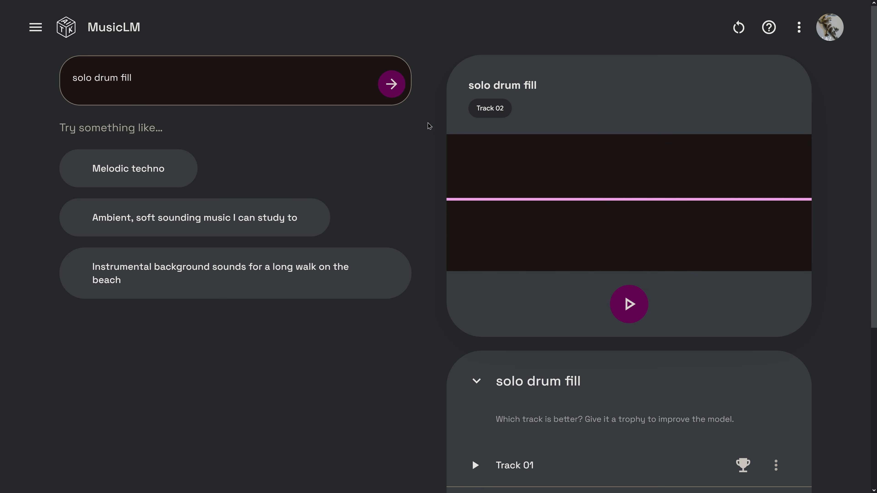
Step: Generate another pair of tracks from the same prompt and download Track 01 of the new result
click(395, 92)
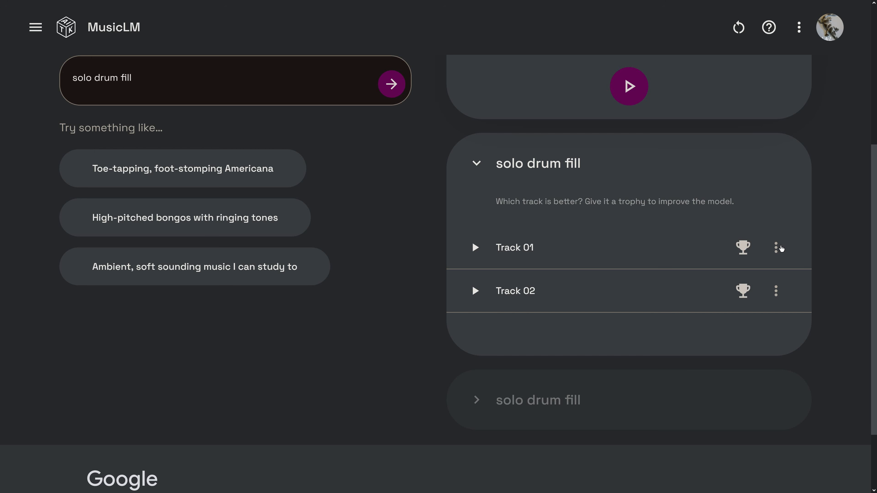
click(776, 247)
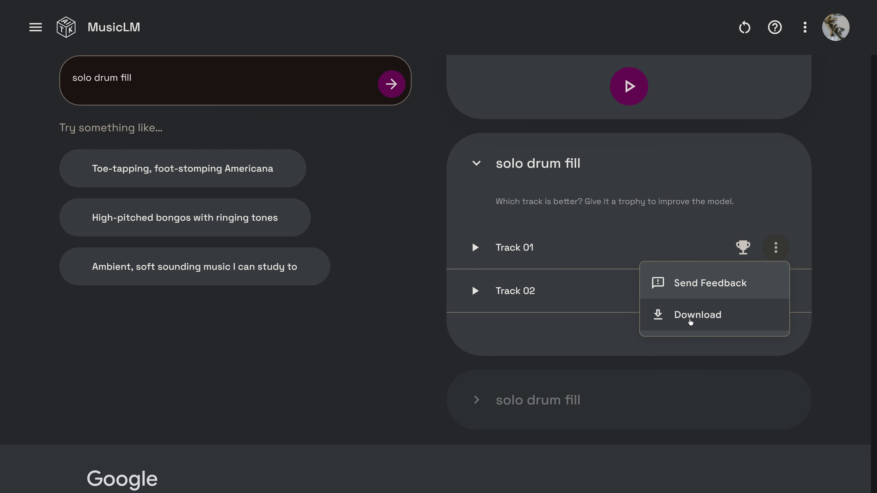
click(700, 315)
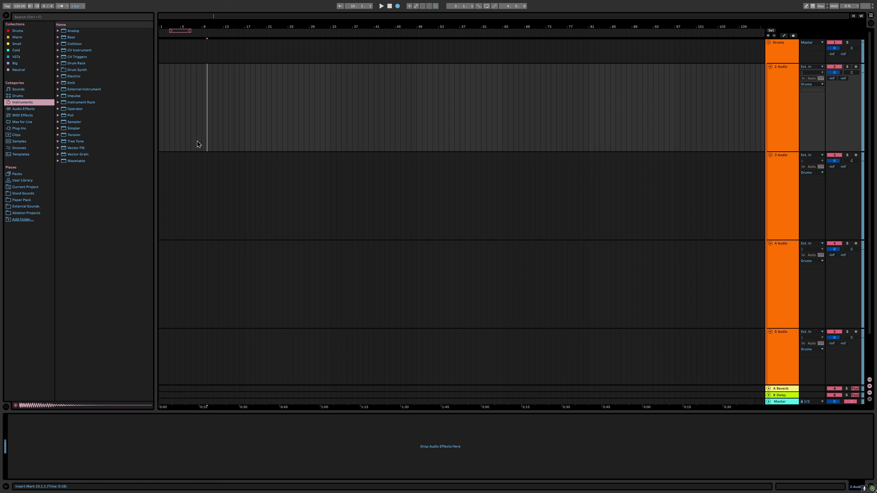
Step: Switch to Ableton Live and audition the samples in the User Library's Drums > AI Fills folder
click(22, 180)
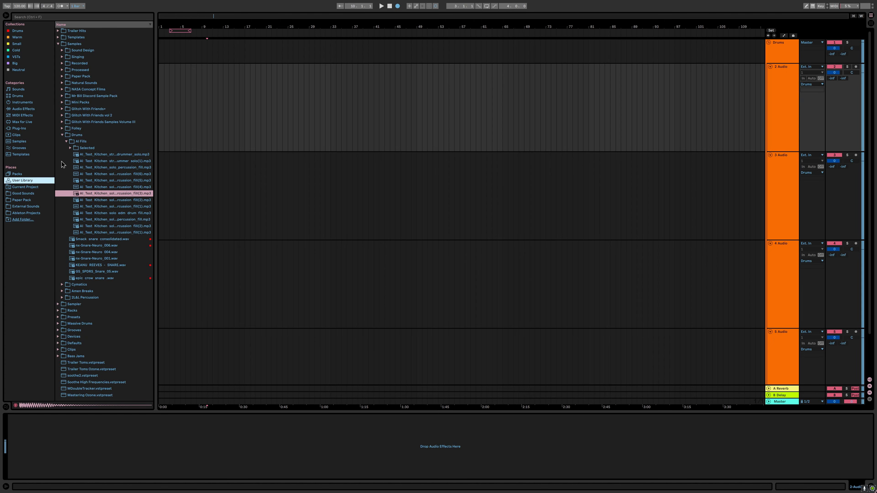
click(104, 155)
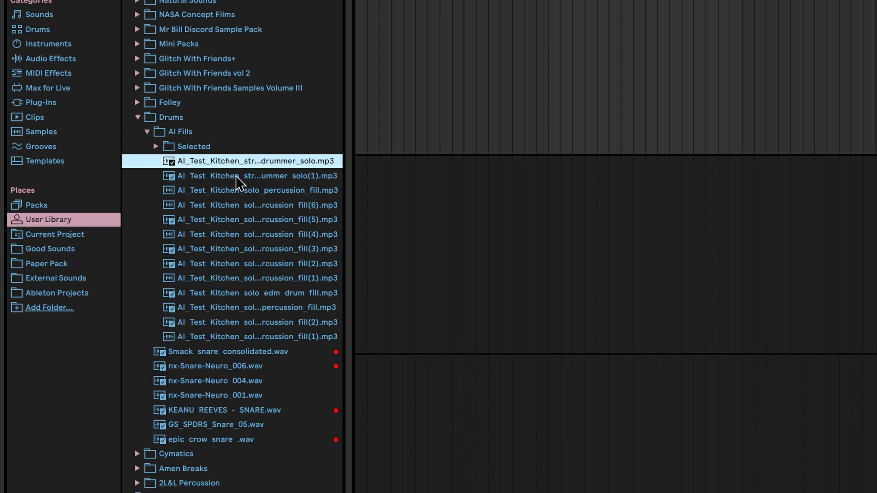
click(237, 175)
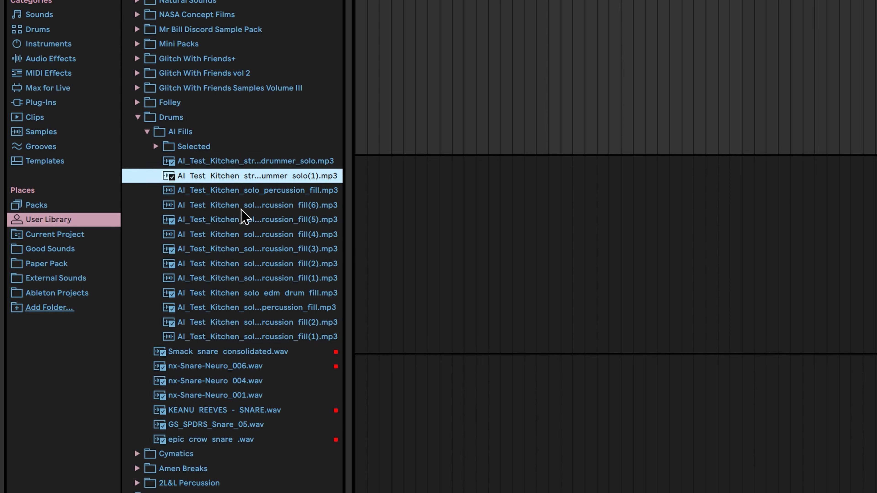
click(243, 220)
click(255, 249)
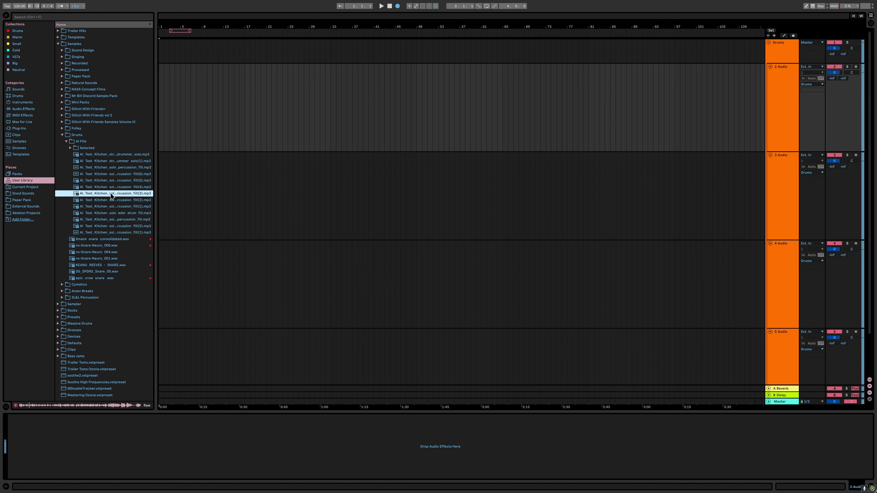
Step: Place the AI_Test_Kitchen solo_percussion_fill(3).mp3 sample at the start of the 3 Audio track and play it from bar 7
drag(111, 196, 164, 178)
scroll(165, 178, up, 5)
scroll(285, 187, up, 8)
click(283, 192)
key(space)
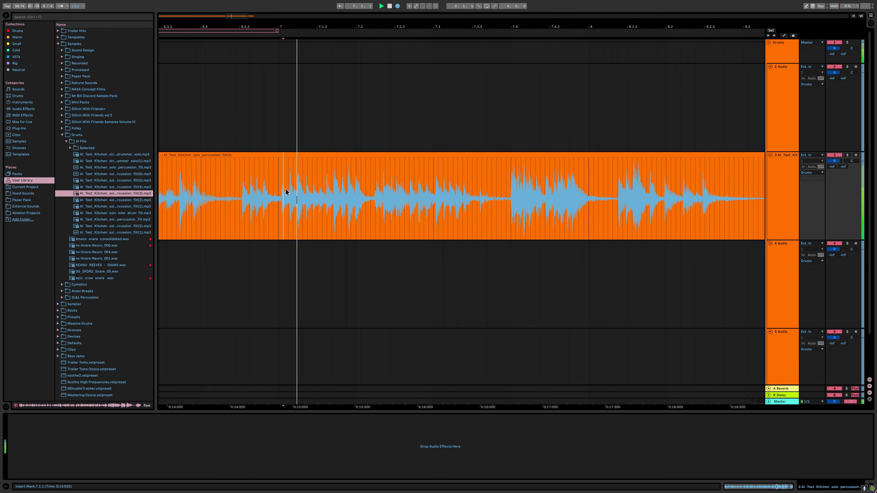
Step: Split the percussion clip at bar 7 and at 7.2 to isolate the fill between them
key(space)
key(ctrl+e)
click(365, 186)
key(ctrl+e)
click(327, 169)
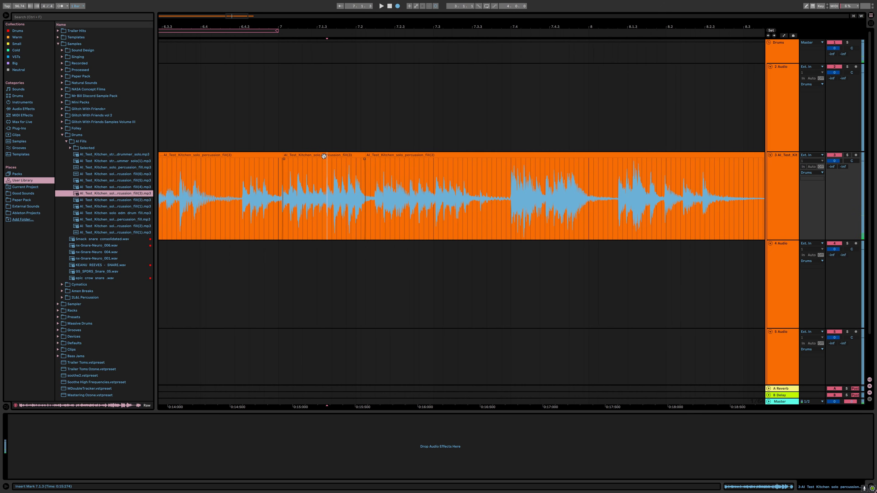
click(327, 155)
Step: Split the opening fill off the percussion clip at 1.2.3 and select the remainder up to bar 7
click(163, 156)
key(space)
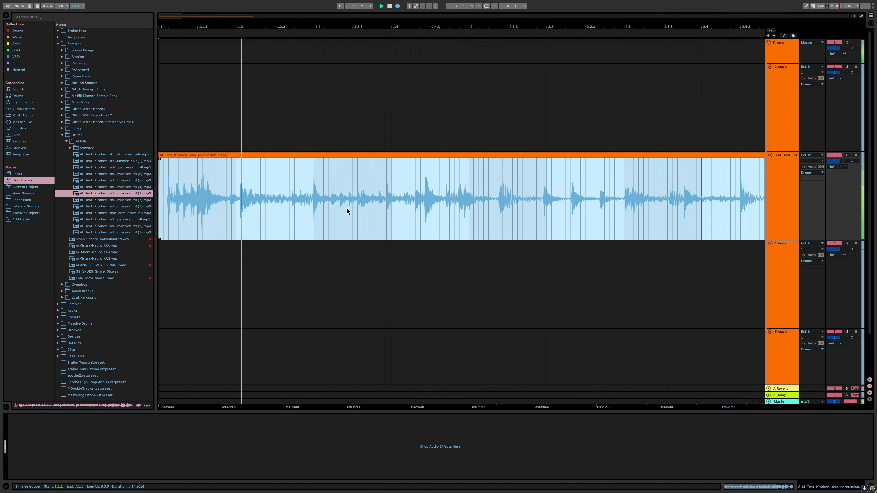
key(space)
click(291, 207)
key(ctrl+e)
click(452, 157)
scroll(459, 167, down, 10)
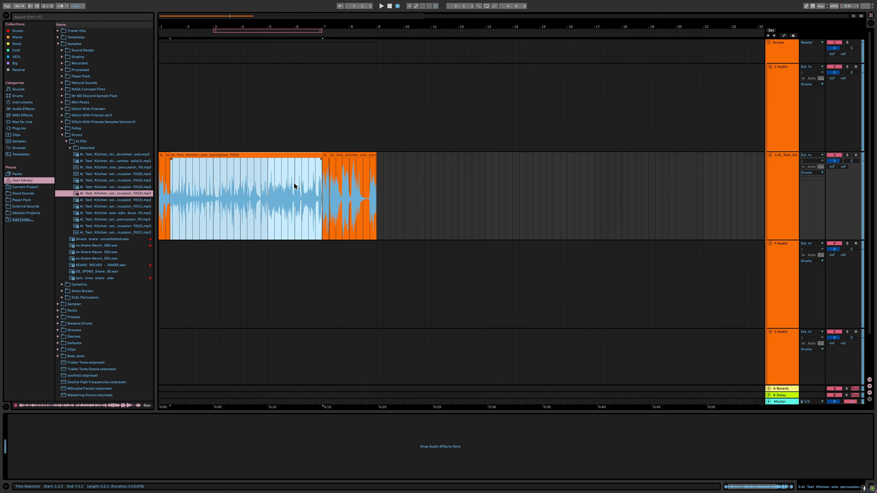
Step: Isolate the fill in bar 8 by splitting the last clip just after the bar starts and at about 8.3
click(324, 186)
scroll(355, 186, up, 7)
scroll(345, 187, up, 4)
click(261, 193)
key(space)
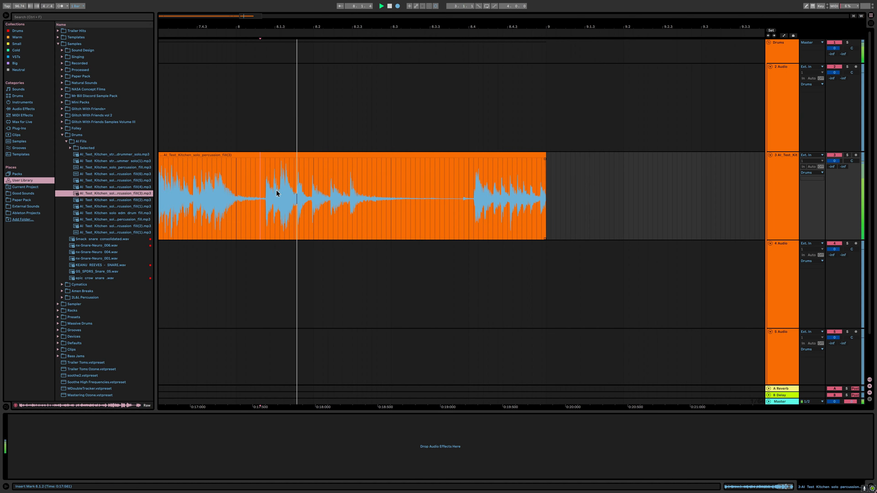
key(space)
key(ctrl+e)
click(391, 193)
key(ctrl+e)
click(458, 155)
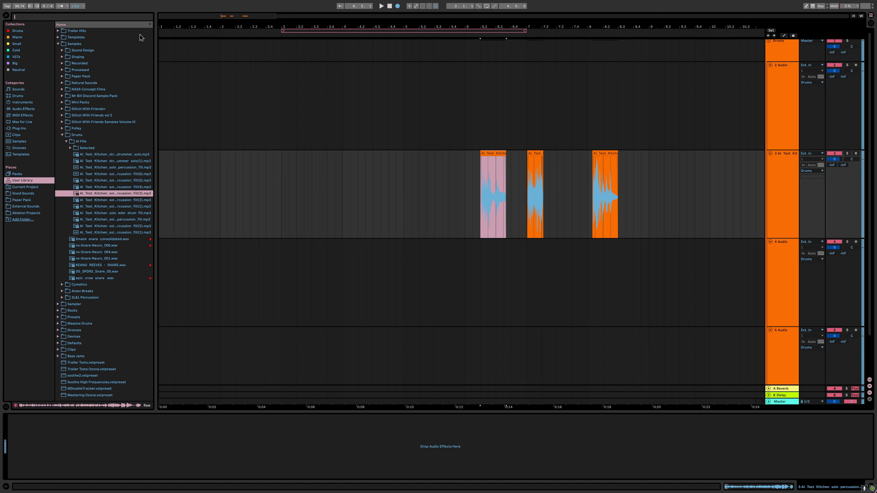
Step: Play back the isolated percussion fill at bar 7
scroll(525, 175, up, 5)
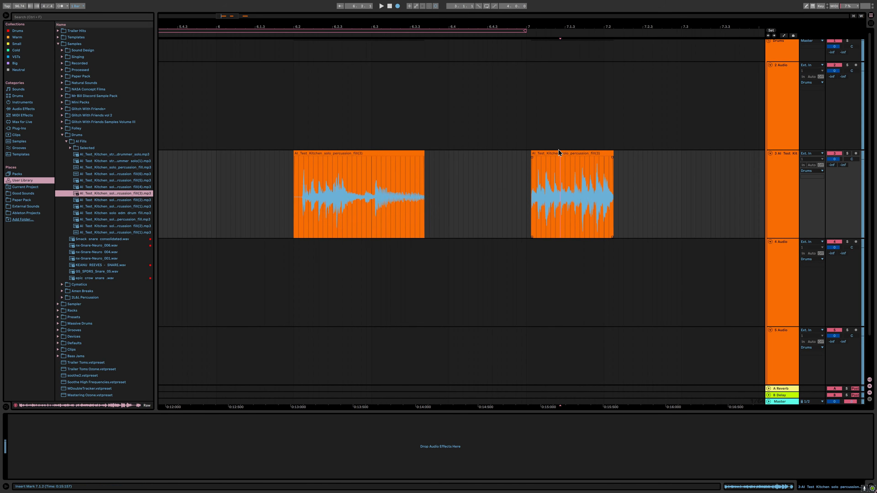
click(557, 152)
key(space)
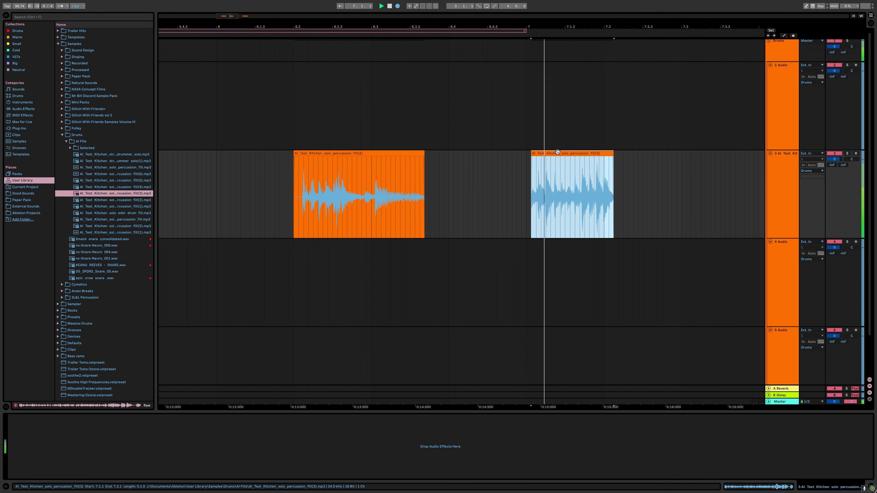
Step: Search the library for "drum fill" and place Drum and Bass 160 Whitekit Fill 01.aif after the last AI fill on the same track
click(21, 32)
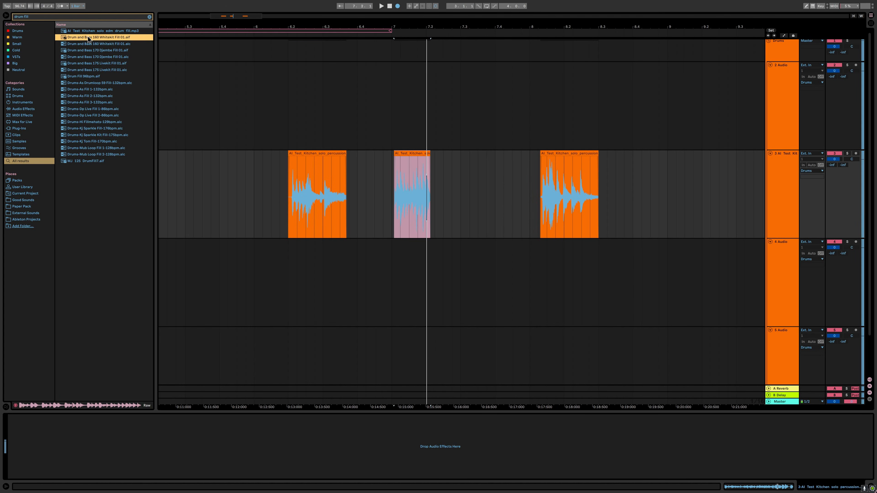
drag(88, 39, 645, 175)
scroll(700, 193, up, 3)
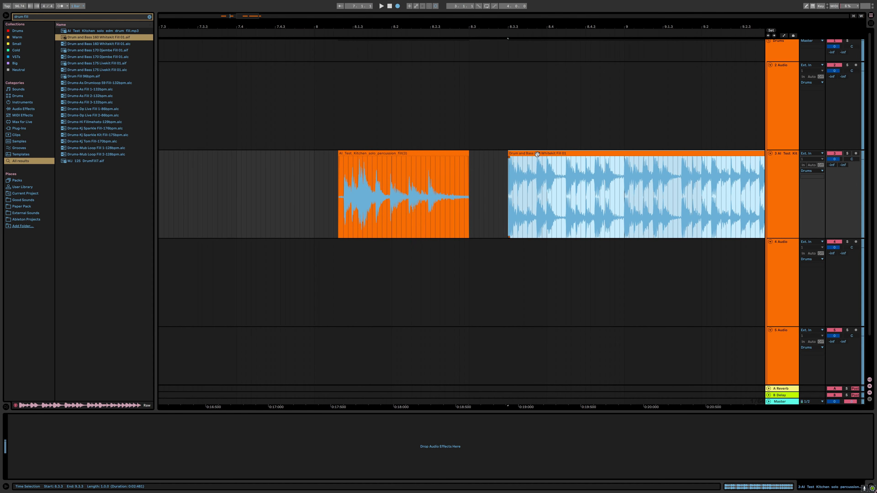
Step: Split the Drum and Bass 160 Whitekit Fill clip at 8.4.4 and delete the part after the split
key(space)
click(619, 179)
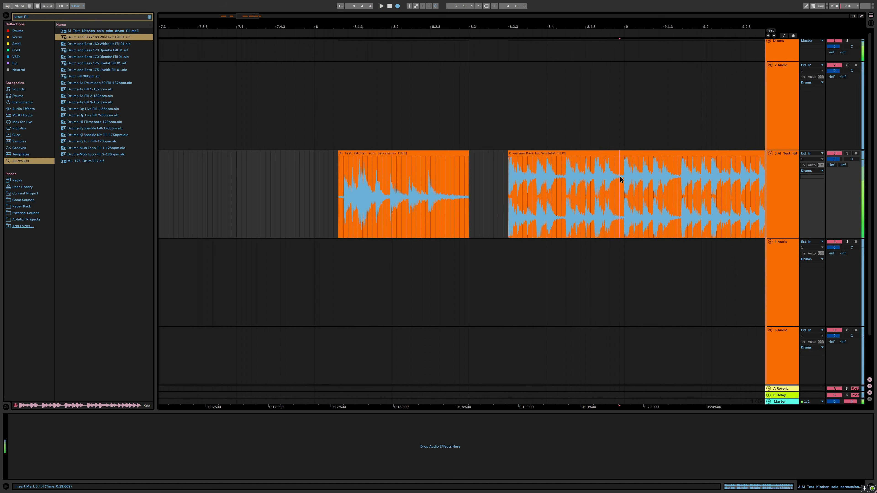
key(ctrl+e)
click(631, 154)
key(Delete)
click(573, 154)
scroll(503, 160, down, 3)
Step: Examine the AI percussion fill at bar 7 up close and select the track that holds the fills
click(386, 153)
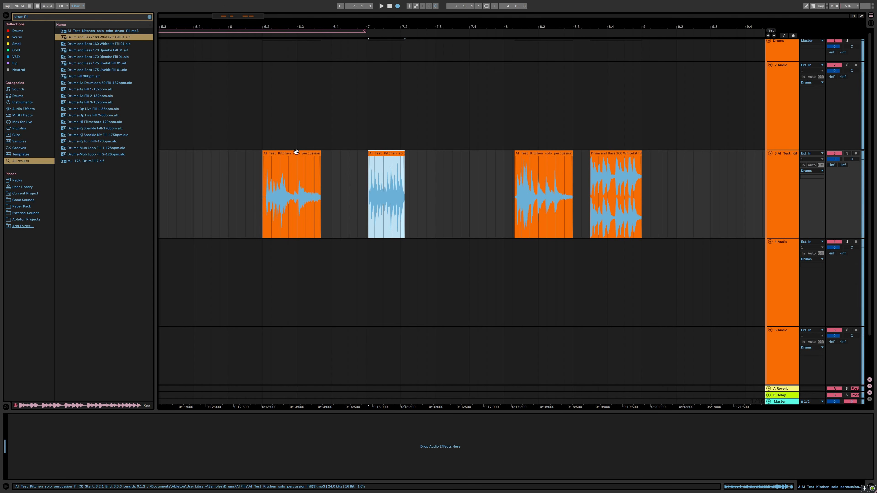
key(z)
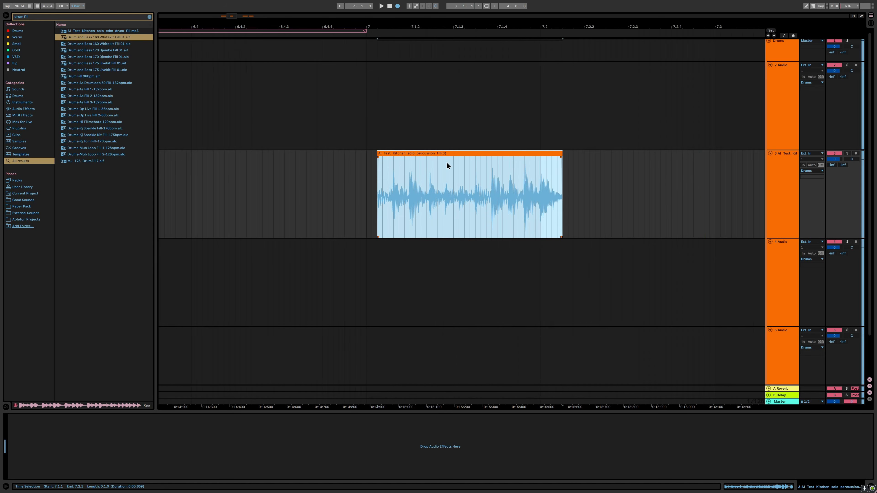
key(x)
click(775, 171)
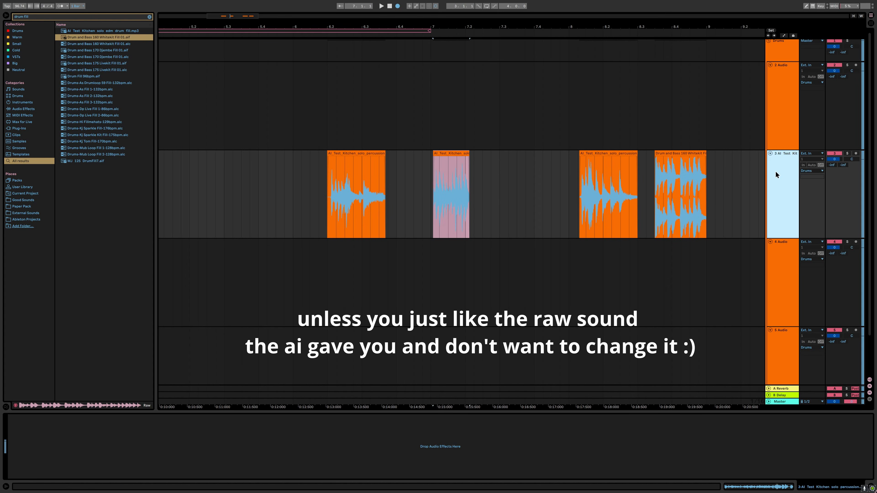
scroll(682, 184, right, 3)
scroll(683, 183, down, 1)
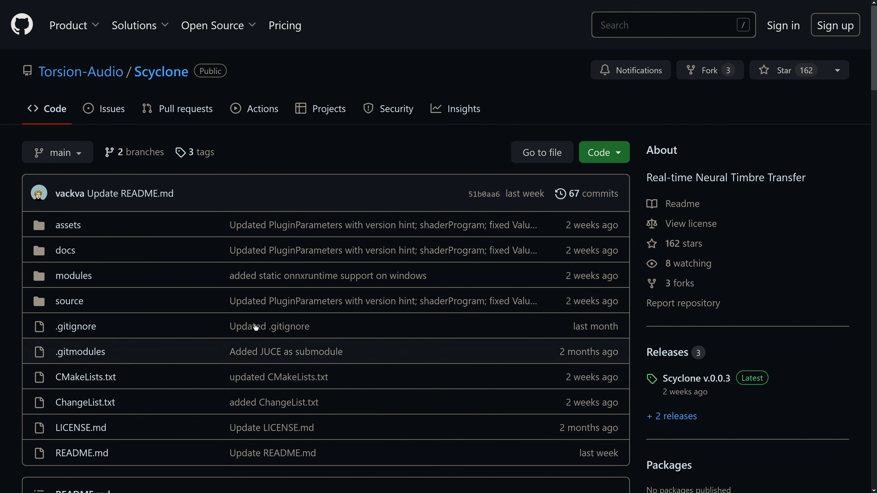
Step: Read through the Scyclone repository page, including the README's plug-in description, interface preview and overview
scroll(238, 197, down, 13)
scroll(632, 245, up, 4)
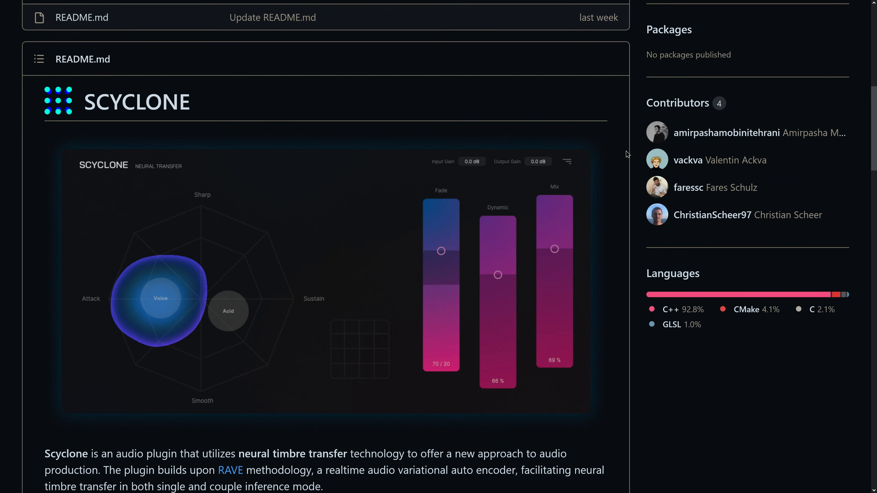
scroll(638, 152, up, 1)
scroll(638, 152, up, 1)
scroll(637, 160, down, 12)
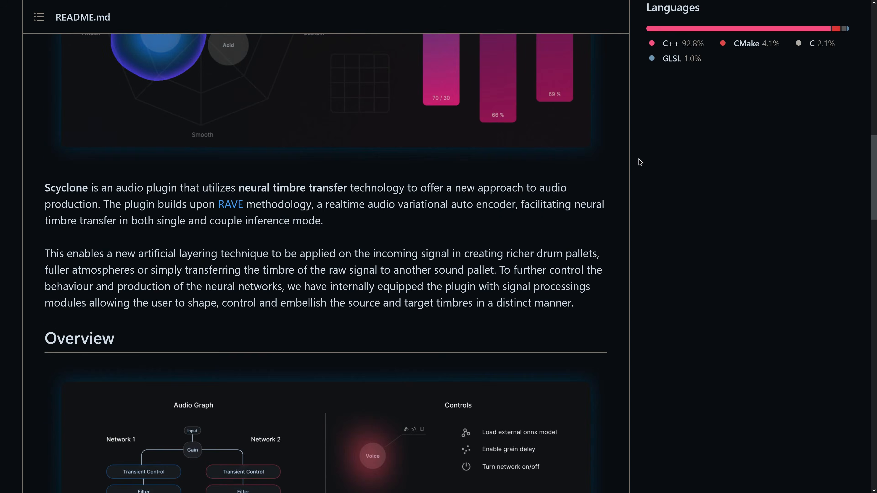
scroll(639, 162, up, 12)
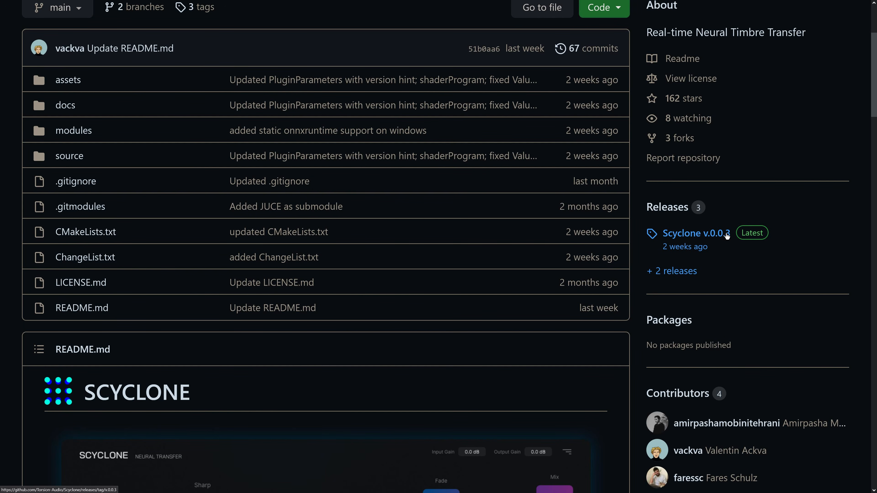
Step: Open the Scyclone v.0.0.3 release and review its notes and downloadable assets
click(705, 240)
scroll(50, 288, down, 5)
drag(54, 293, 229, 290)
scroll(275, 246, up, 5)
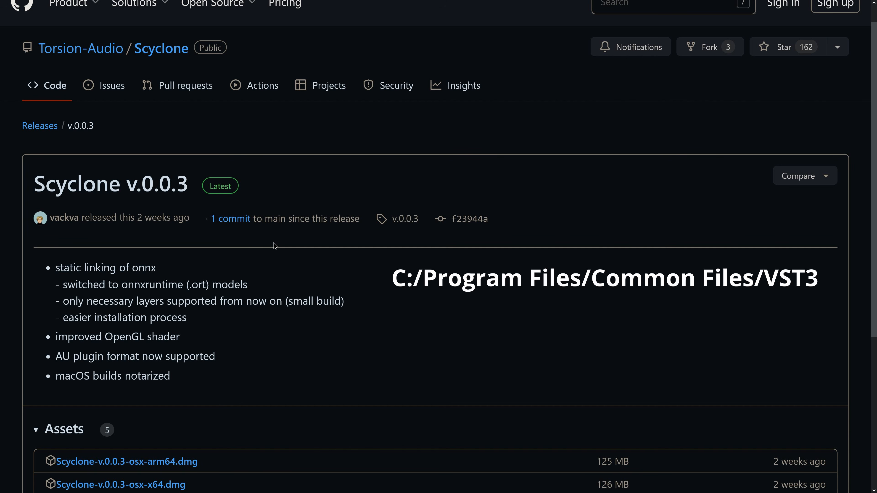
scroll(377, 262, down, 5)
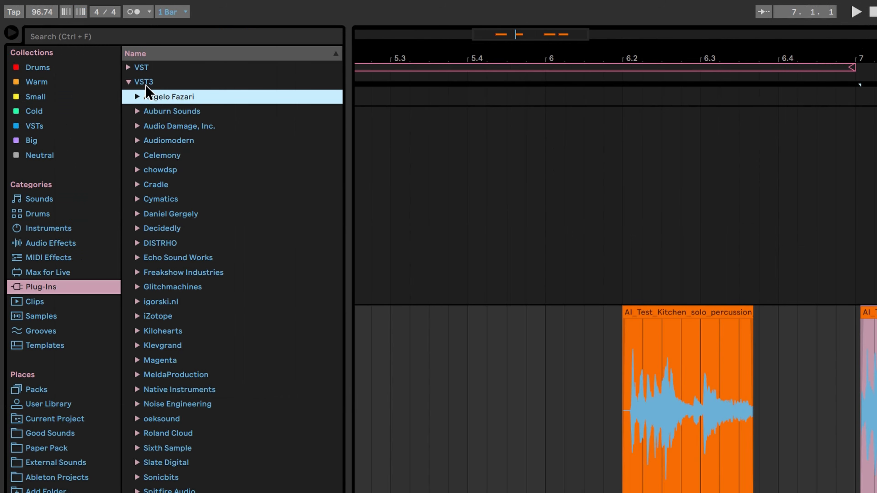
Step: In Ableton Live, load Torsion Audio's Scyclone VST3 onto the AI percussion fill track and move its window clear of the first fill
click(68, 37)
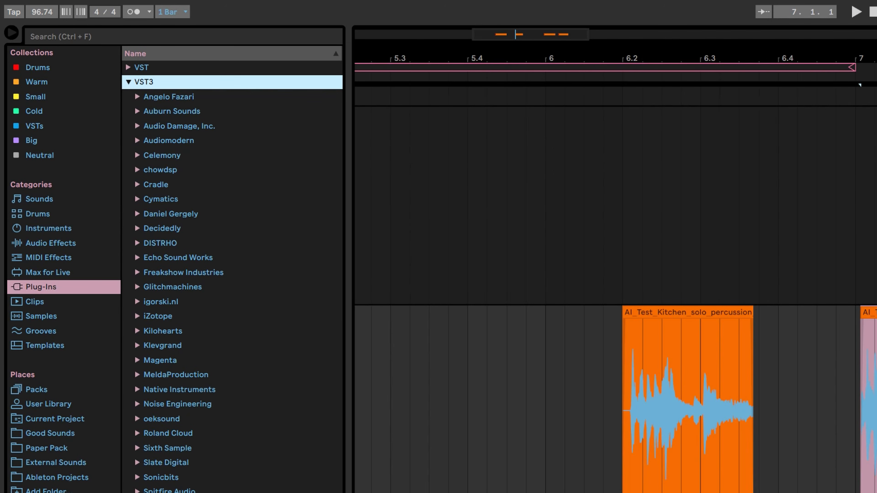
click(61, 232)
drag(177, 292, 233, 453)
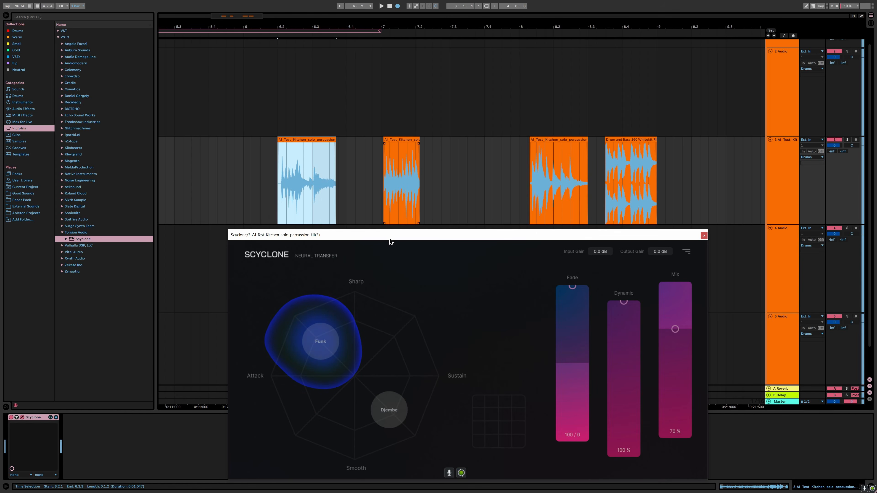
drag(391, 241, 339, 158)
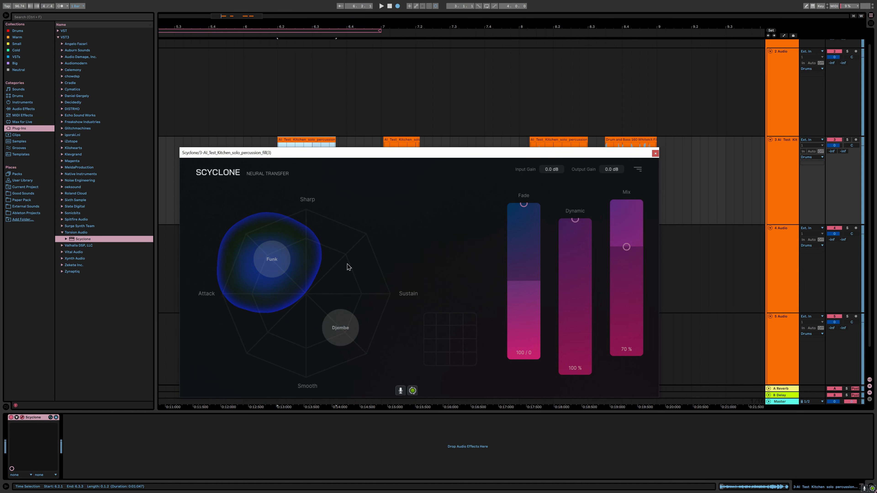
drag(324, 156, 457, 191)
Step: Select the first AI percussion fill at 6.2 and play it through Scyclone
click(304, 139)
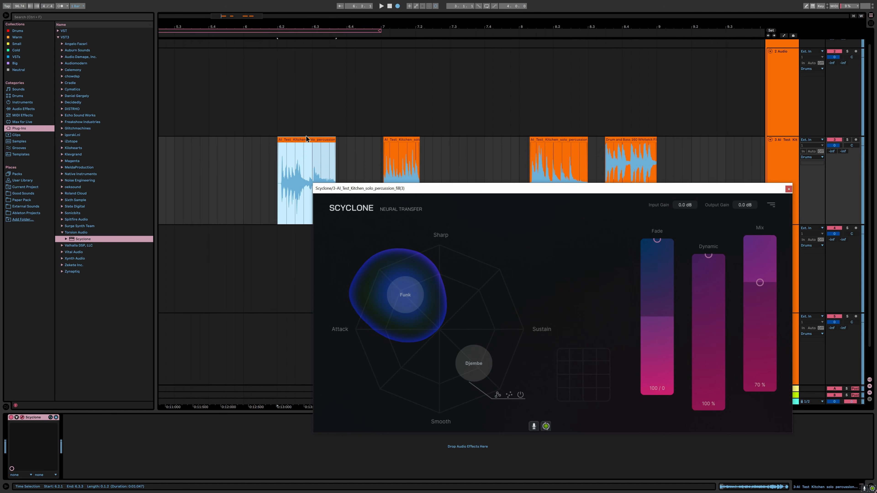
key(space)
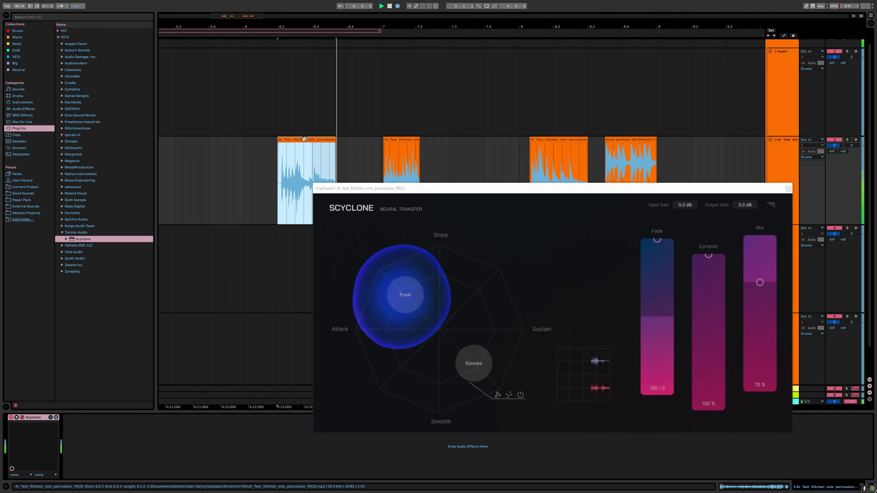
key(space)
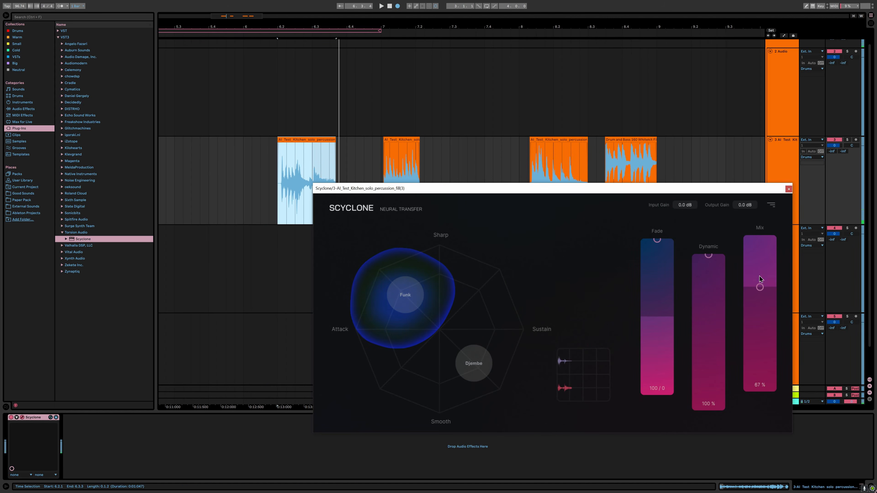
Step: Set Scyclone's Mix to 100 %, nudge the Funk network slightly towards the centre and replay the fill
drag(762, 286, 756, 223)
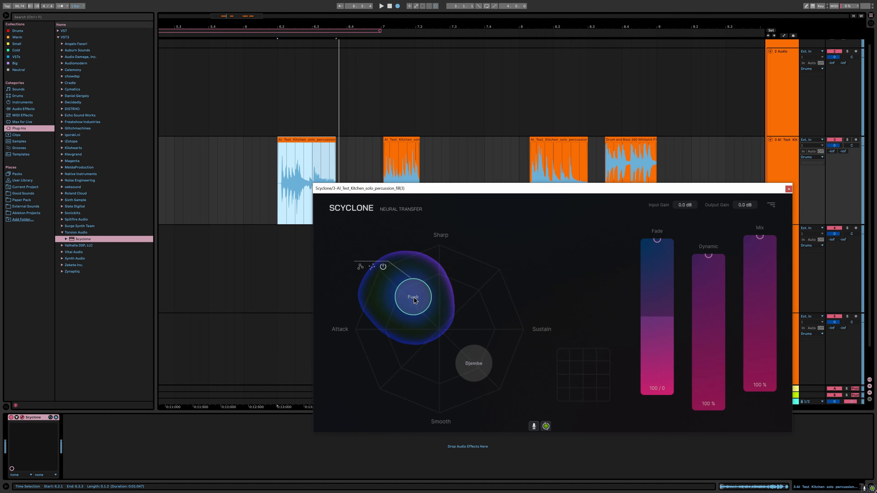
mouse_move(415, 286)
mouse_down()
mouse_move(422, 300)
mouse_move(407, 301)
mouse_up()
key(space)
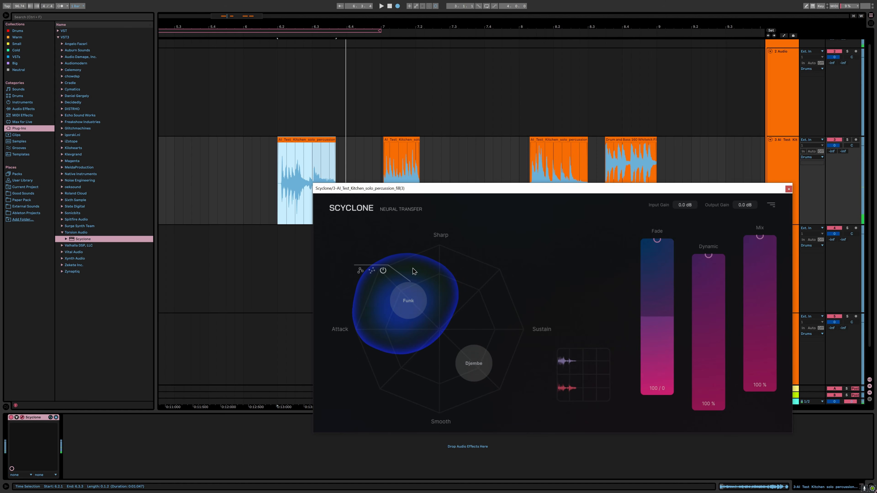
Step: Set Scyclone's Fade to 0 / 100, place the Djembe network beside Funk between Attack and Sharp, and play the fills
drag(474, 363, 473, 311)
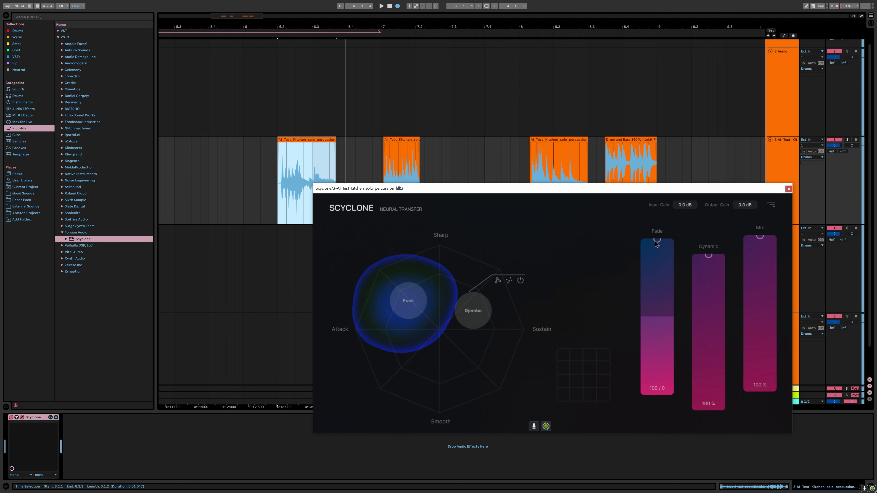
click(657, 241)
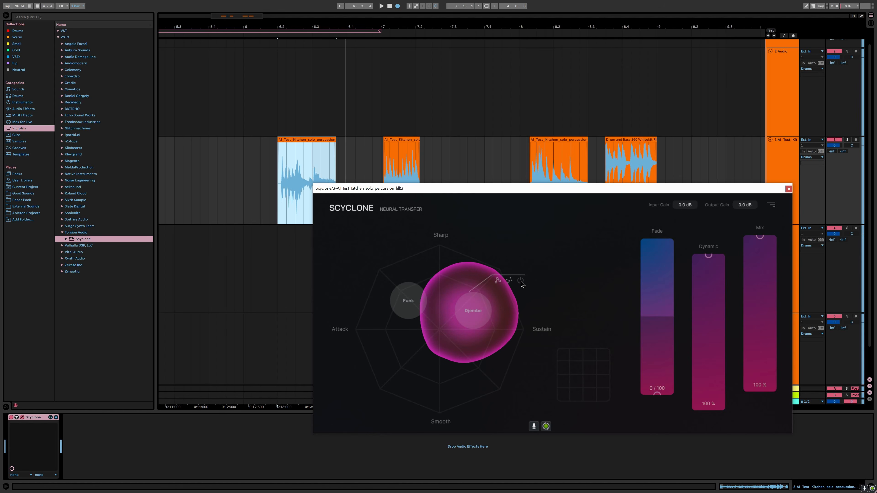
drag(481, 296, 418, 286)
key(space)
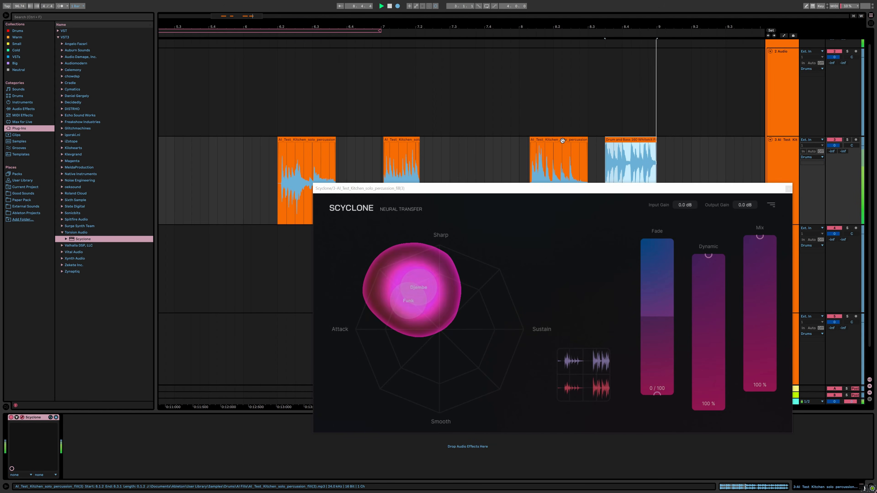
Step: Move the third AI fill to start at 7.4.1 and shift the Scyclone window away from the clips
drag(559, 140, 513, 139)
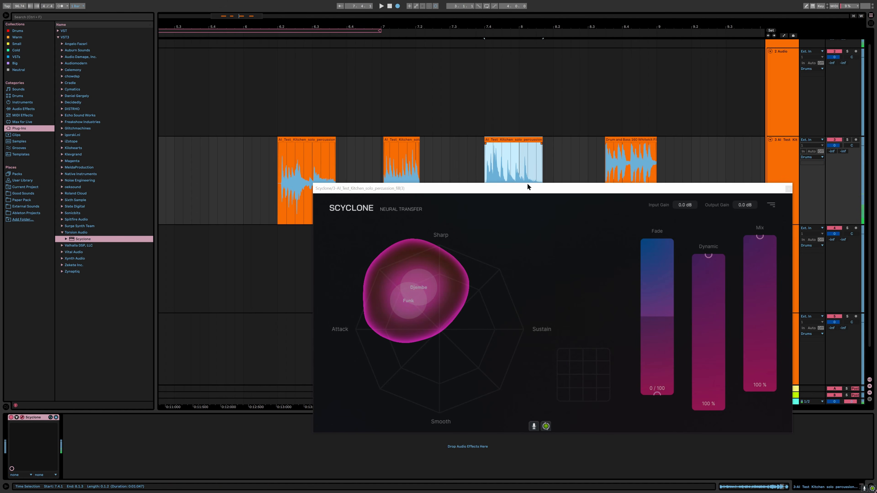
drag(527, 189, 362, 264)
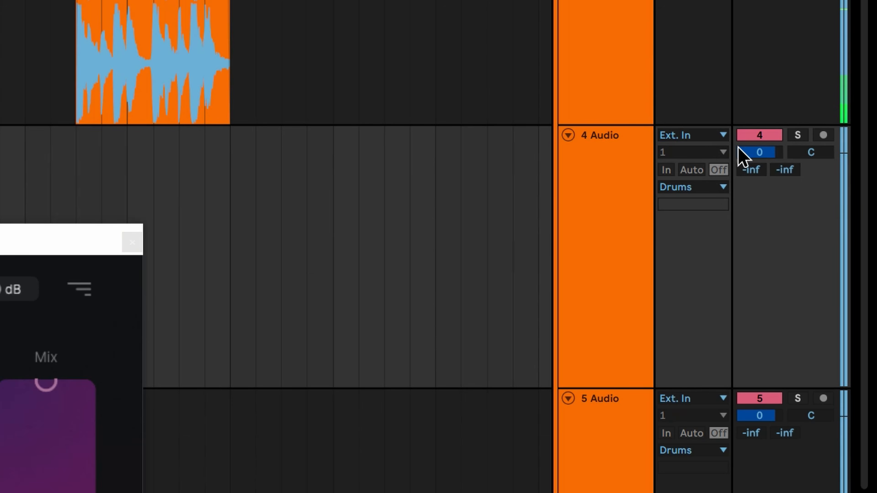
Step: Set the 4 Audio track's input to Resampling and arm the track for recording
click(822, 229)
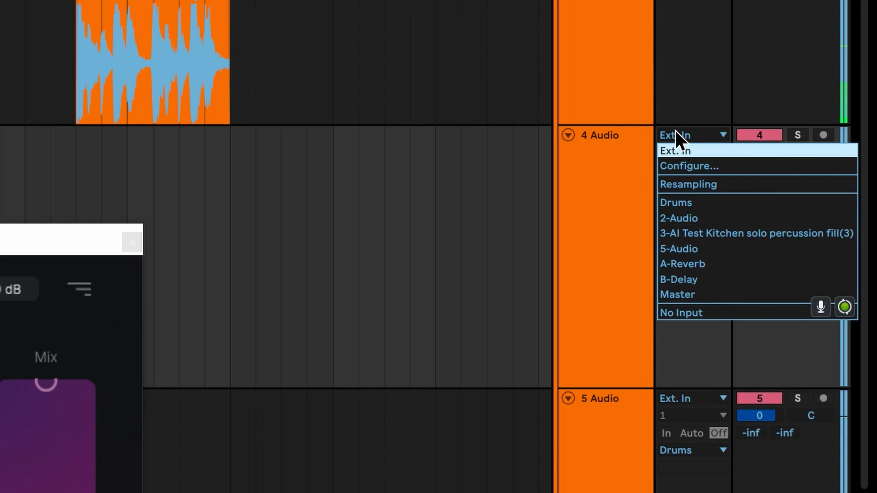
click(681, 183)
click(626, 176)
drag(515, 262, 559, 236)
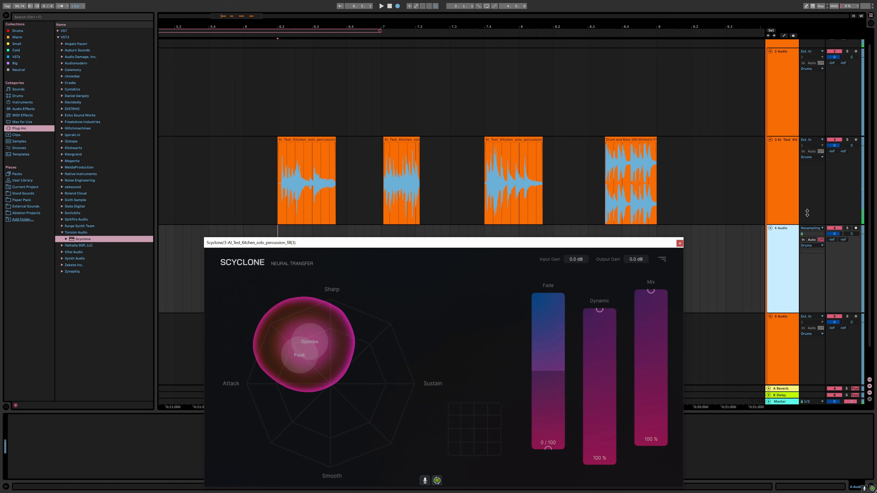
click(855, 228)
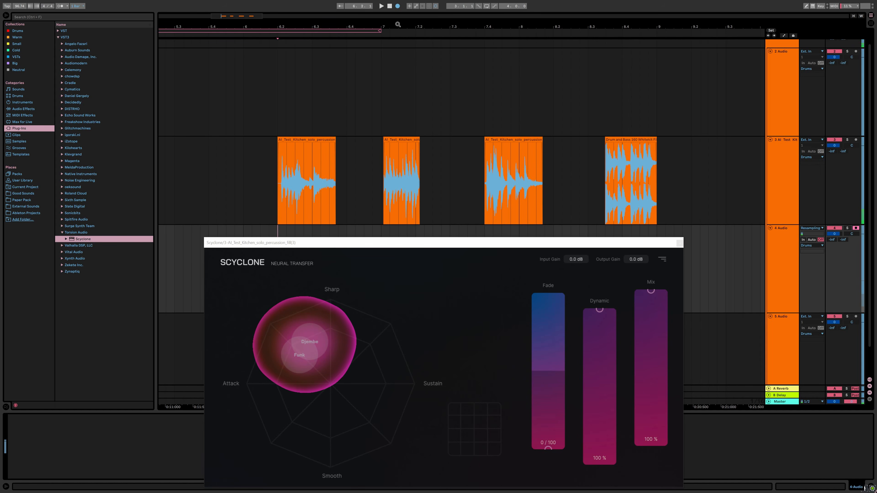
Step: Record the Scyclone output of the first fill at 6.2 and the second fill at bar 7 onto 4 Audio
key(F9)
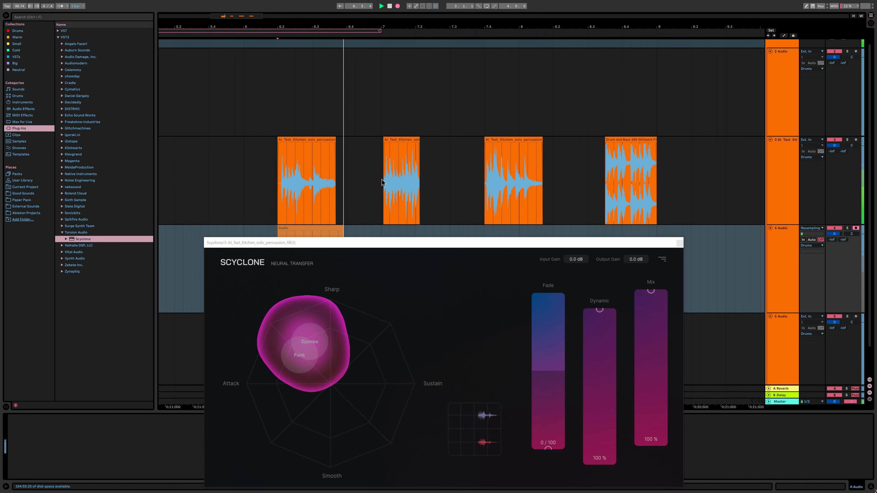
key(space)
key(F9)
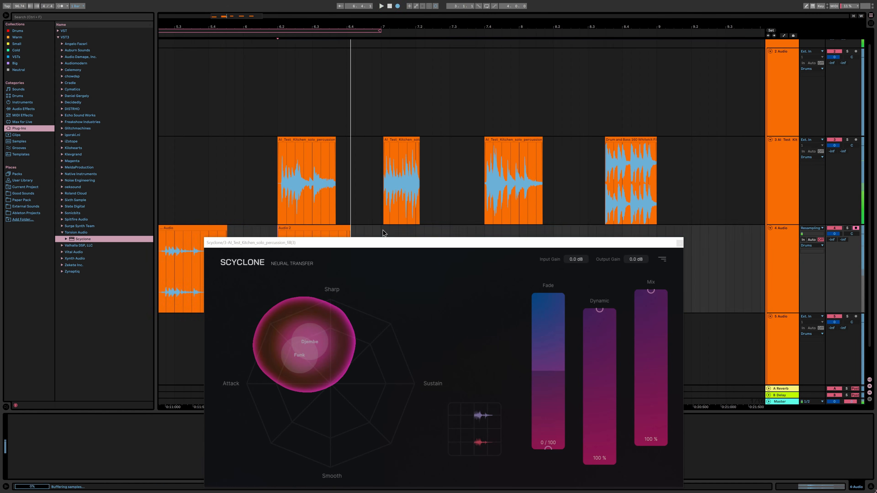
key(space)
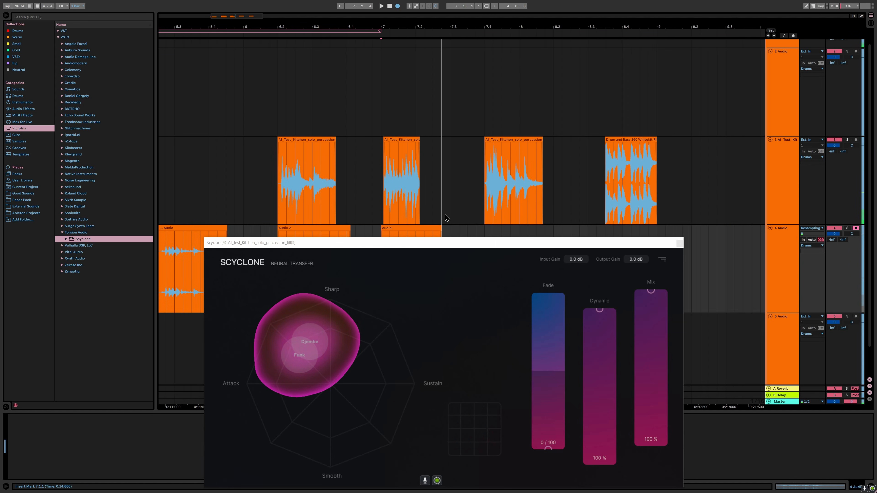
Step: Move the recorded take at bar 7 to 9.2.3 and record a continuous Scyclone pass over the fills
drag(416, 227, 745, 242)
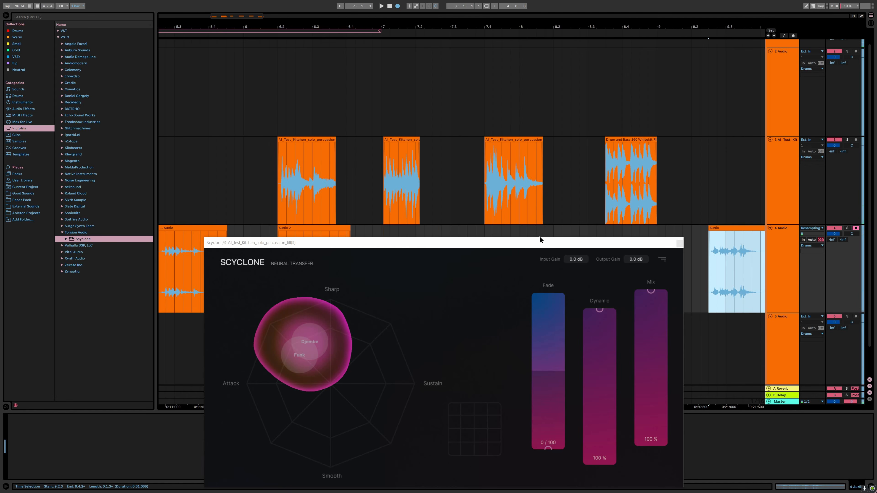
click(483, 229)
key(F9)
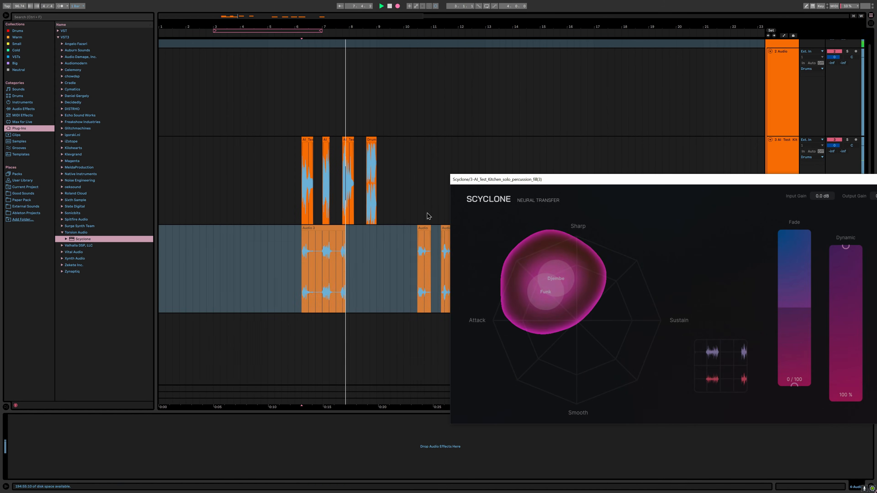
Step: Set the first AI fill's pitch to +12 semitones and lower its transient envelope, playing the fill to check it
scroll(442, 196, up, 10)
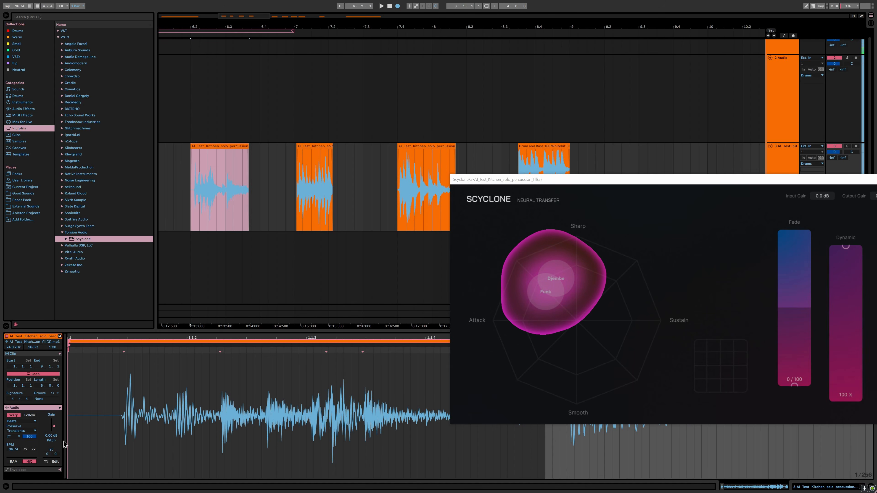
key(space)
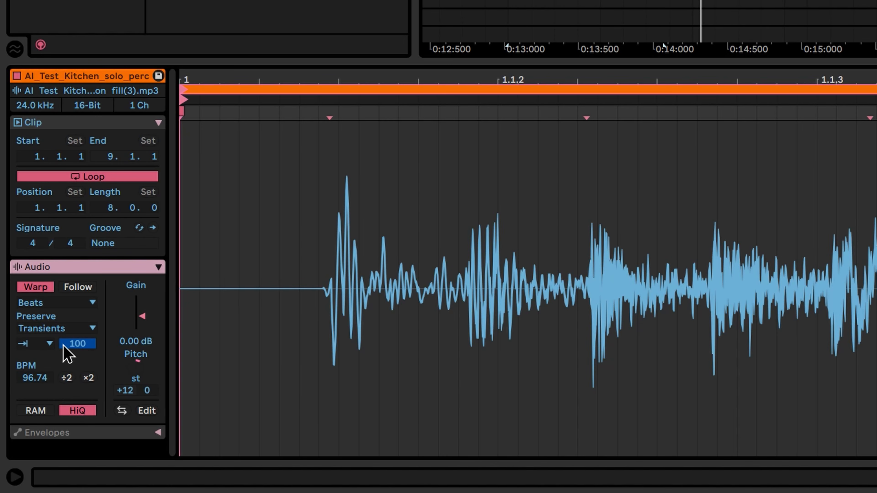
text(0)
key(Return)
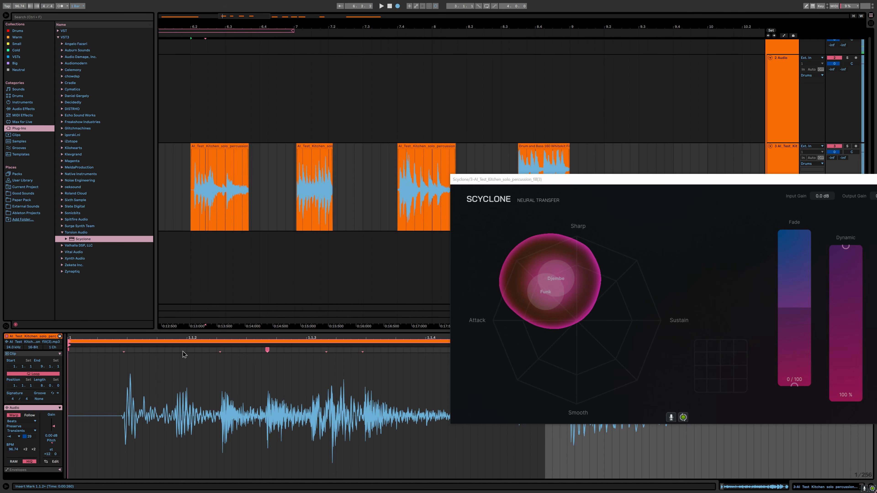
Step: Add warp markers across the first AI fill's hits, shifting the early one slightly earlier, with the Scyclone window moved off the waveform
click(173, 350)
drag(177, 349, 172, 349)
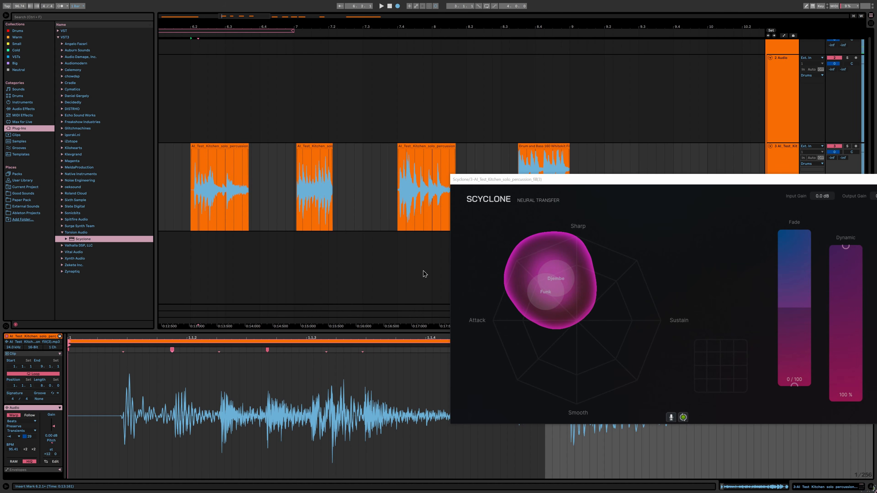
drag(568, 177, 546, 58)
double_click(510, 351)
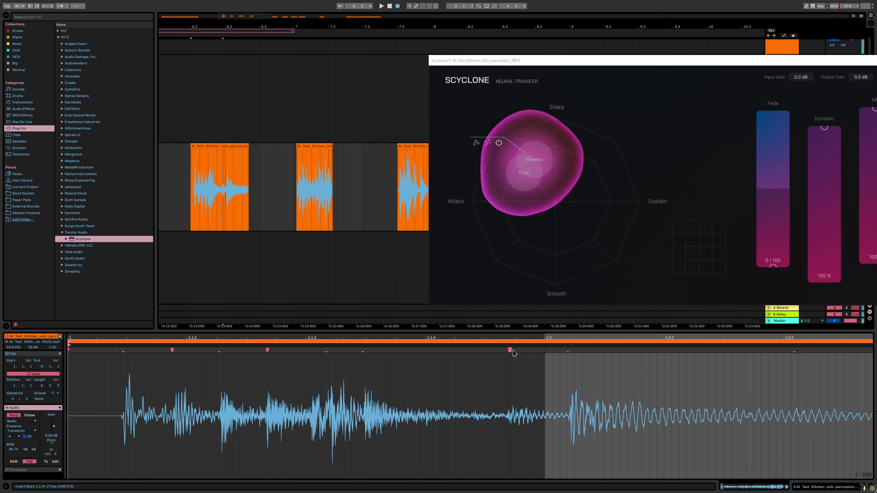
double_click(326, 350)
double_click(362, 350)
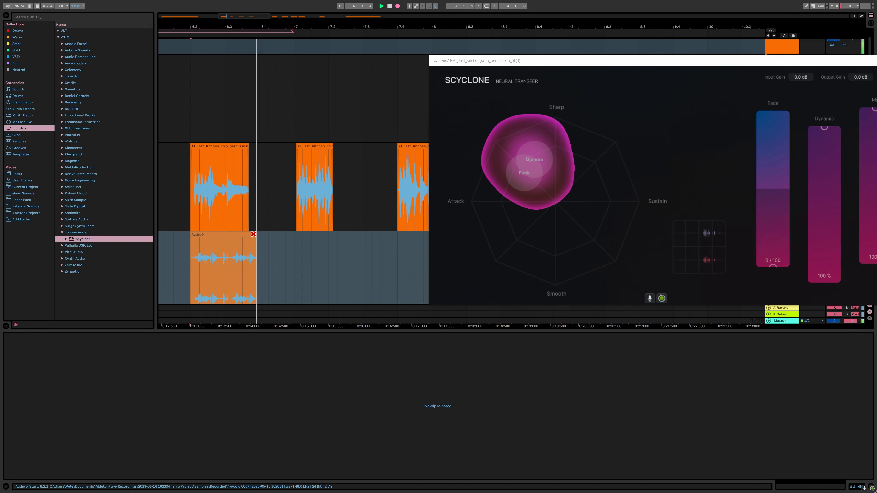
Step: Finish recording the re-pitched, warped fill onto 4 Audio and move the new take further along the track
key(space)
drag(239, 235, 360, 247)
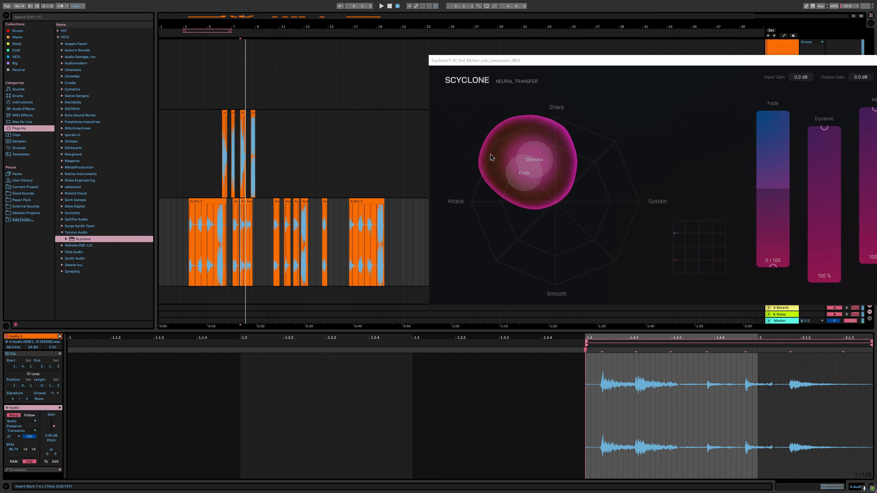
Step: Close the Scyclone window and delete the track holding the original AI fills and the library fill
drag(646, 62, 418, 95)
click(677, 93)
click(782, 142)
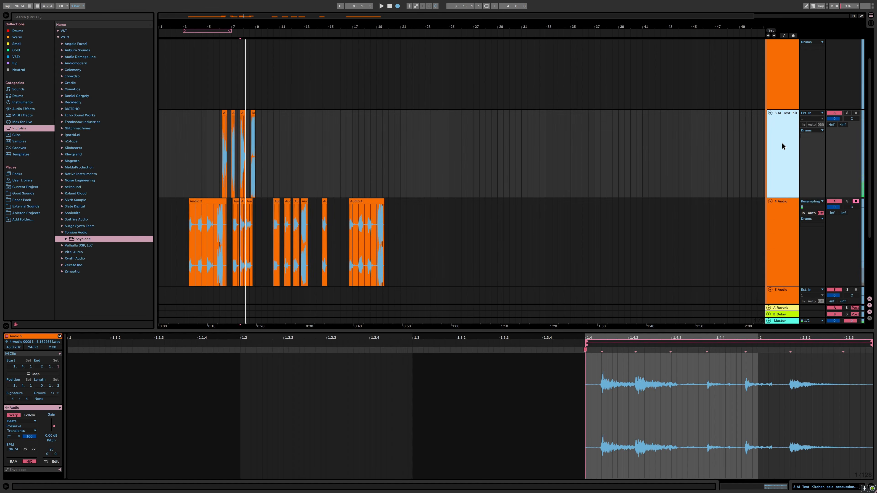
key(Delete)
scroll(189, 131, up, 8)
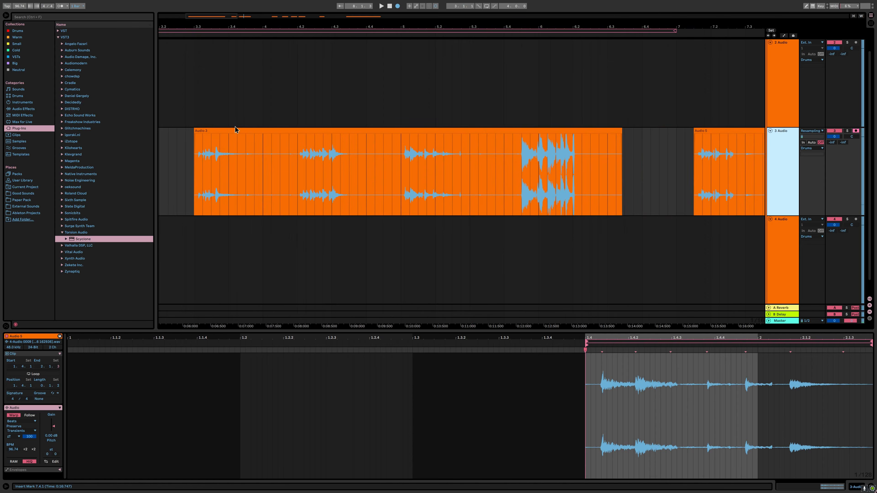
Step: Split the long take on 3 Audio before and after its second fill and delete the section holding the first fill
click(238, 130)
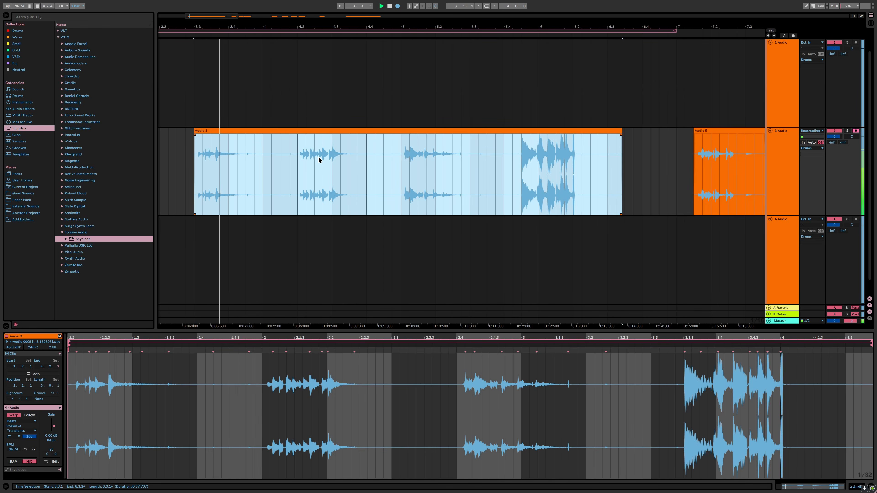
click(297, 161)
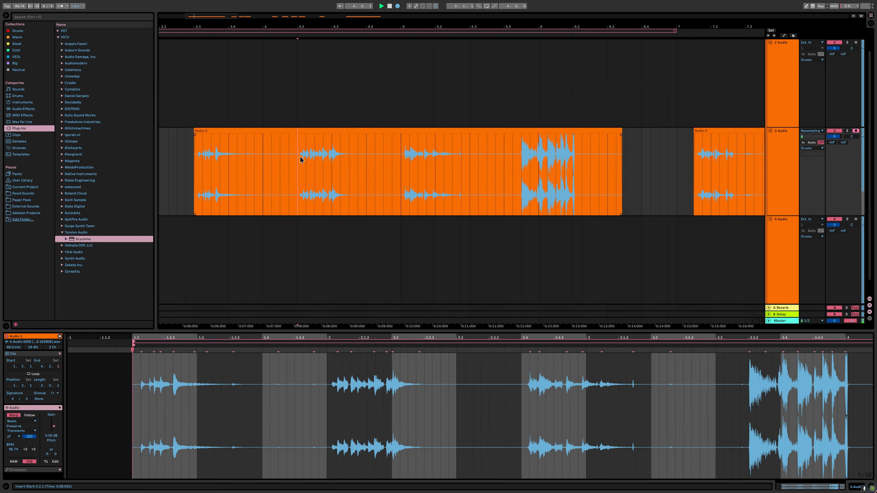
key(ctrl+e)
click(350, 160)
key(ctrl+e)
click(398, 157)
click(273, 131)
key(Delete)
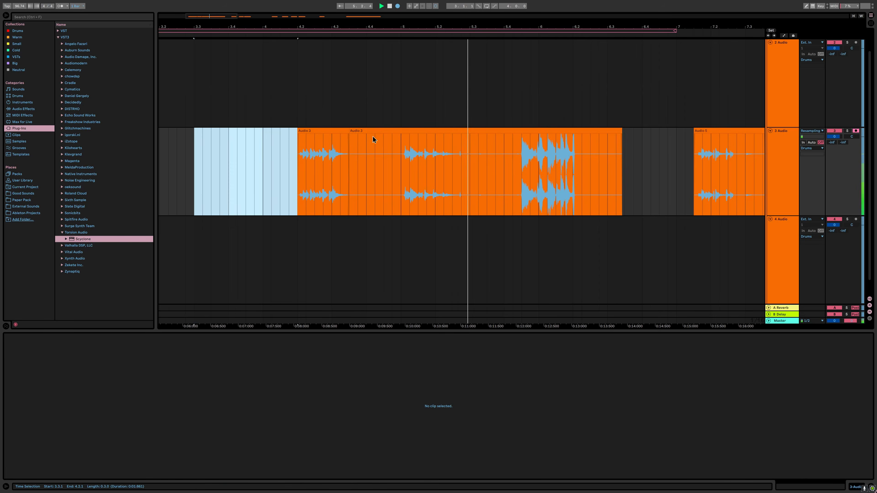
Step: Isolate the take's third fill by splitting around it, removing the gap before it and the loud section after it
click(401, 149)
key(ctrl+e)
click(373, 131)
key(Delete)
click(512, 154)
key(space)
key(ctrl+e)
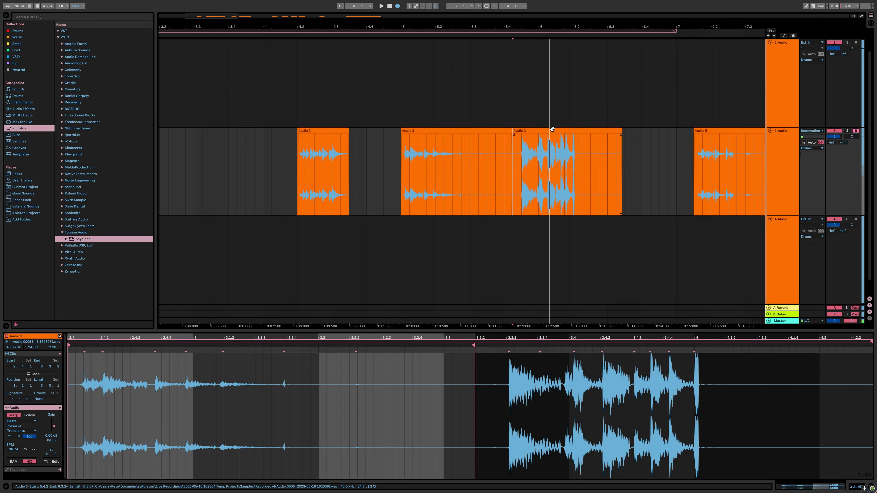
click(552, 129)
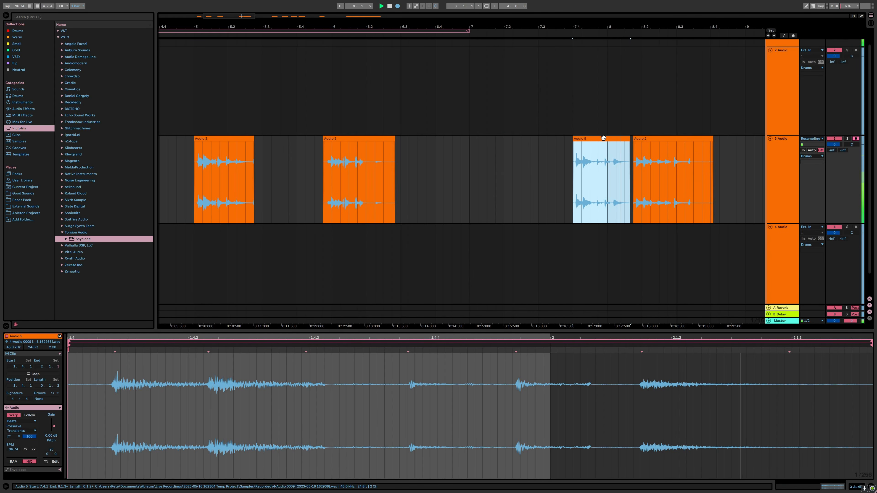
Step: Move the two later fills on 3 Audio earlier along the track, placing the first of them at 6.3.3
drag(629, 151, 474, 151)
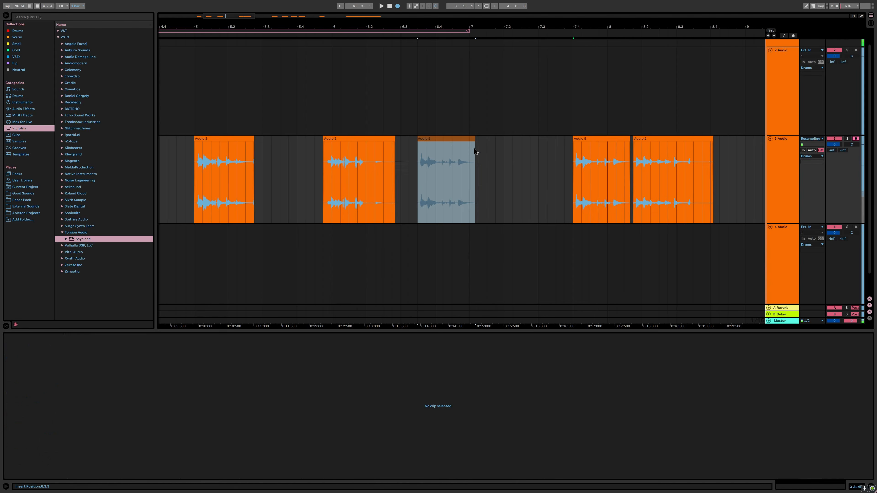
drag(660, 148, 520, 148)
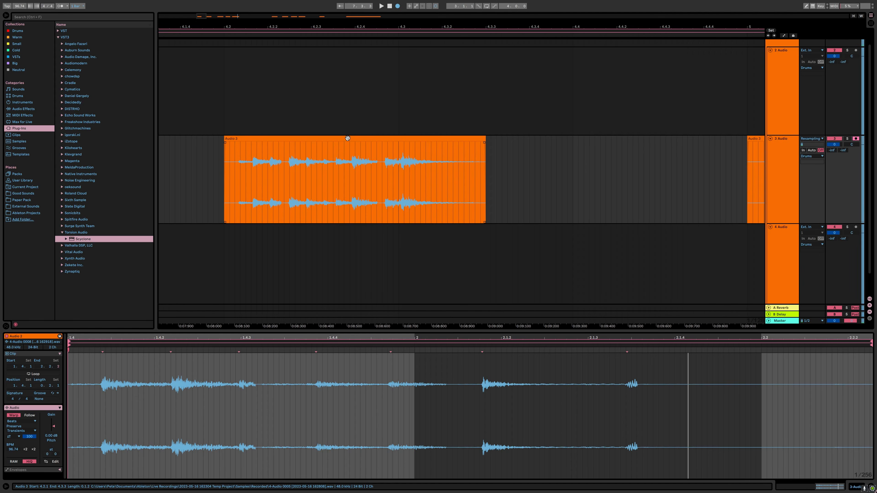
click(347, 138)
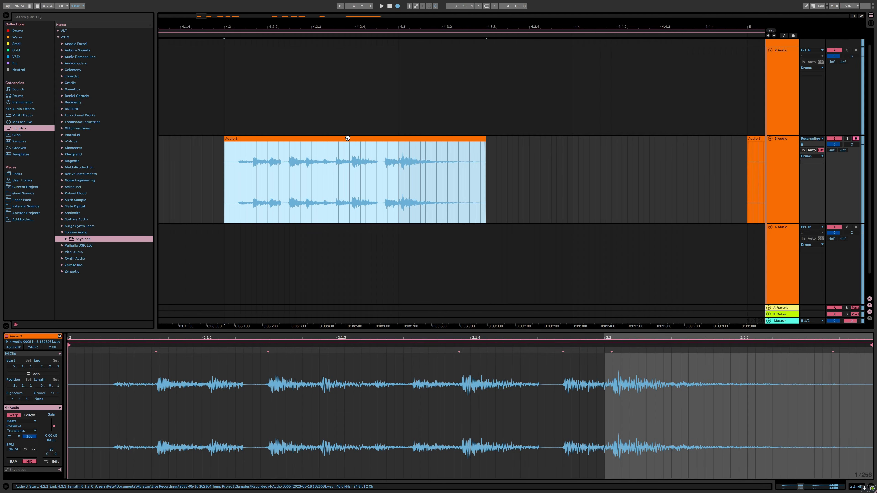
Step: Trim the end of the fill at bar 5 to remove the stray sound, playing it to check
click(600, 141)
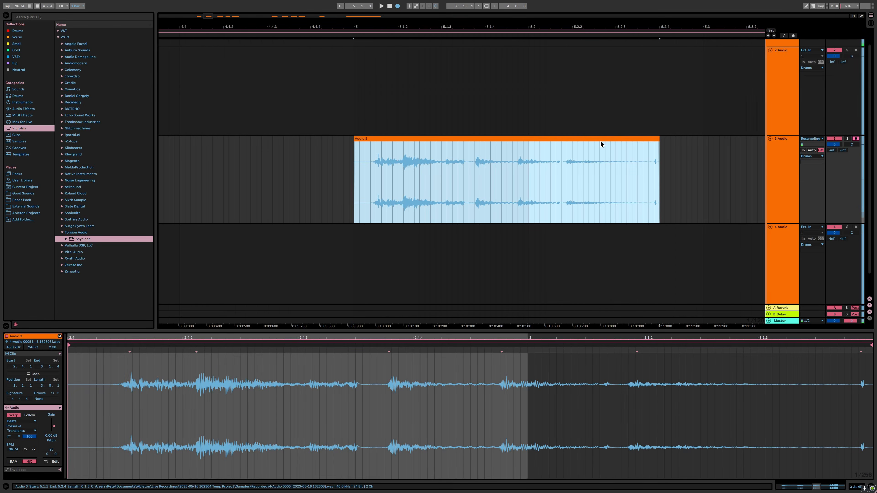
drag(600, 141, 481, 147)
scroll(536, 165, up, 5)
scroll(536, 164, down, 7)
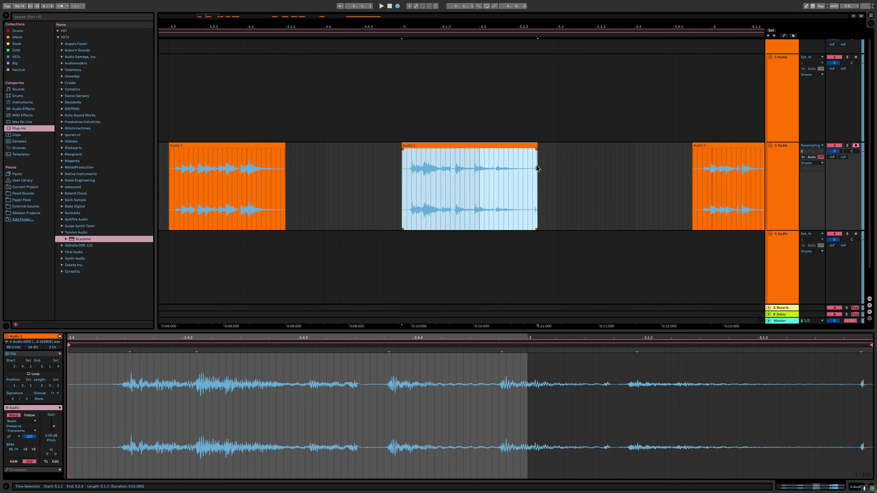
key(space)
scroll(530, 166, up, 3)
key(space)
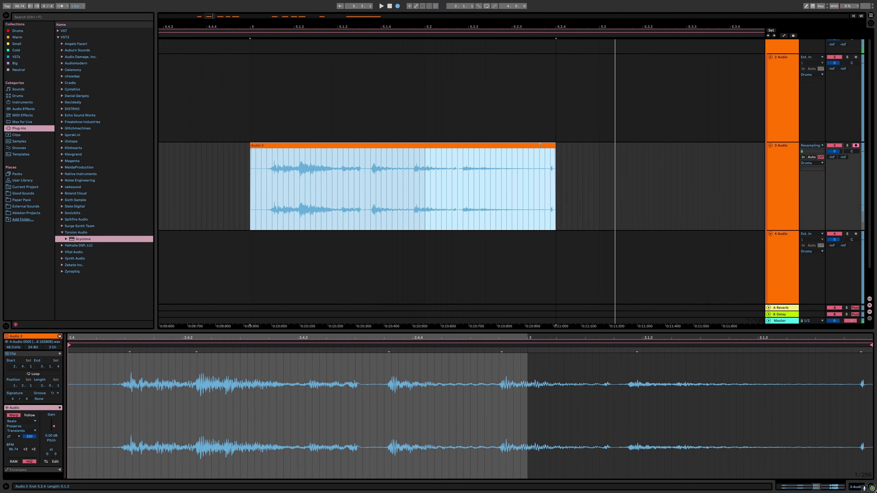
mouse_move(541, 145)
mouse_down()
mouse_move(517, 147)
mouse_move(538, 147)
mouse_up()
key(space)
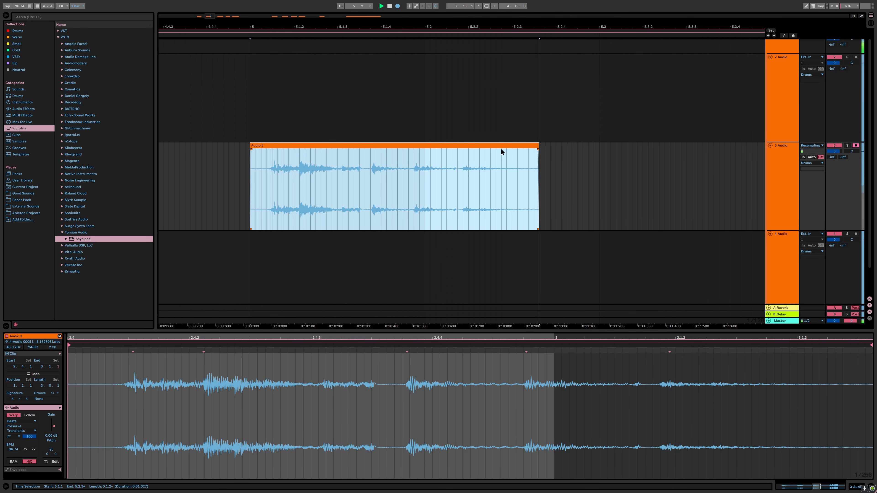
key(space)
Step: Trim the silence before the first hit of the bar 5 fill and move the shortened clip back to 5.1.1
drag(251, 145, 273, 142)
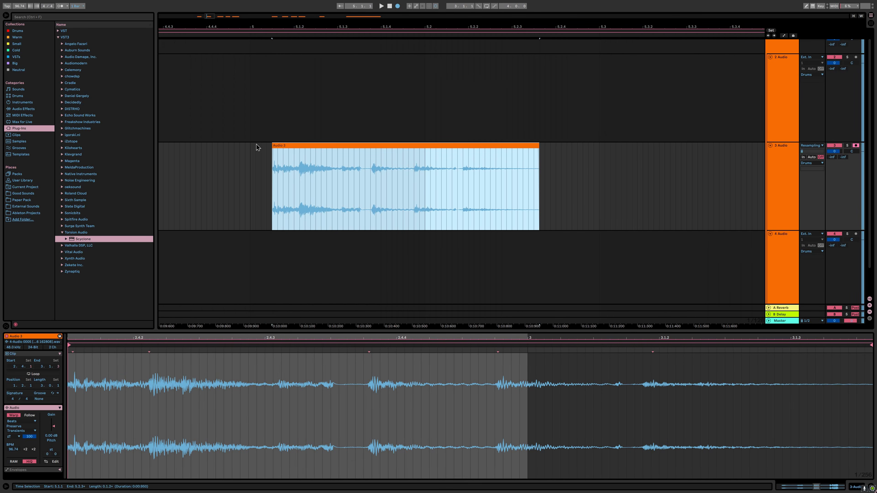
scroll(256, 148, up, 5)
click(340, 150)
drag(339, 147, 238, 147)
Step: Add warp markers on the bar 5 fill's hits and shift them onto the grid, including 2.4.2 and 2.4.3
click(100, 349)
drag(97, 346, 105, 348)
drag(186, 350, 174, 350)
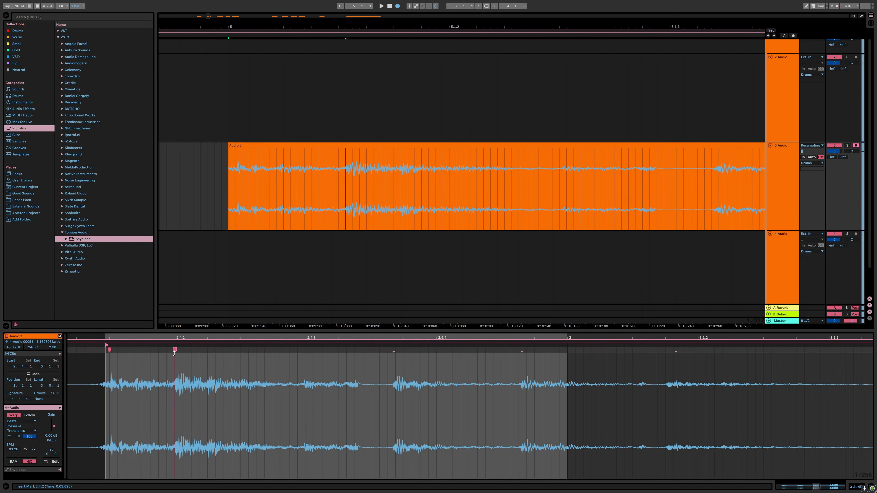
mouse_move(392, 350)
mouse_down()
mouse_move(403, 349)
mouse_move(371, 350)
mouse_up()
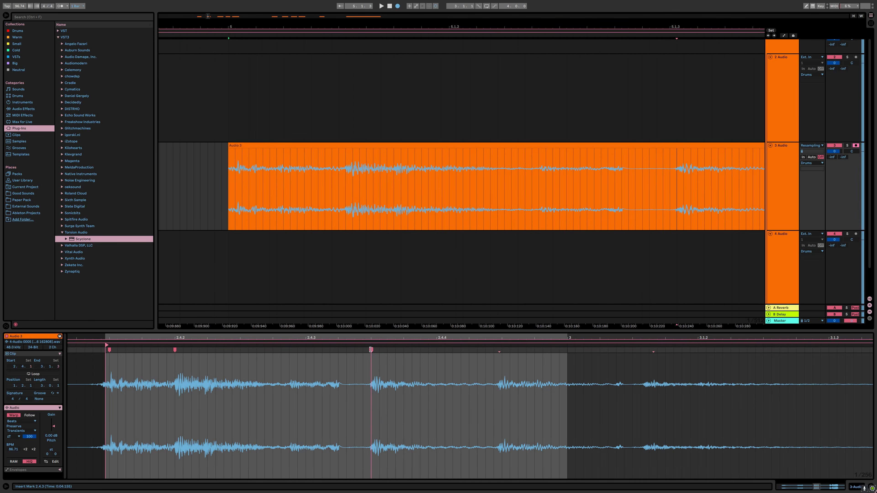
double_click(251, 350)
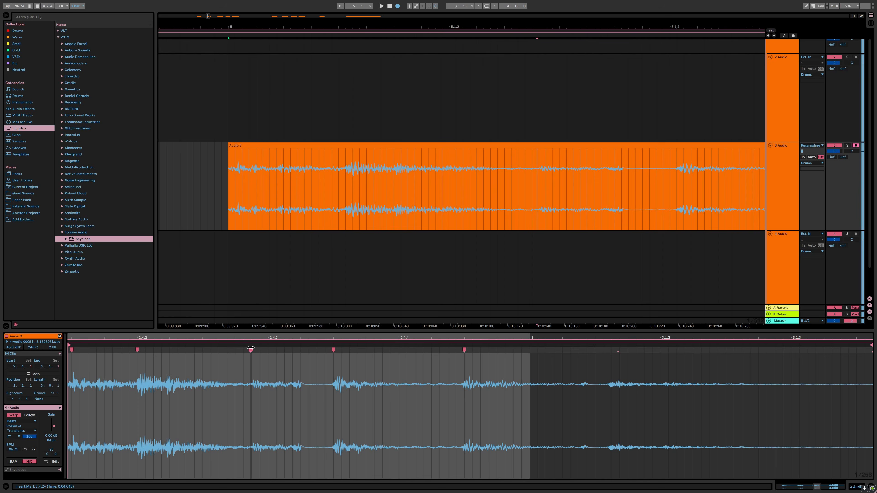
drag(251, 350, 272, 346)
Step: Play the warped bar 5 fill and shift its last hit's warp marker to just before 3.1.2
click(339, 146)
key(space)
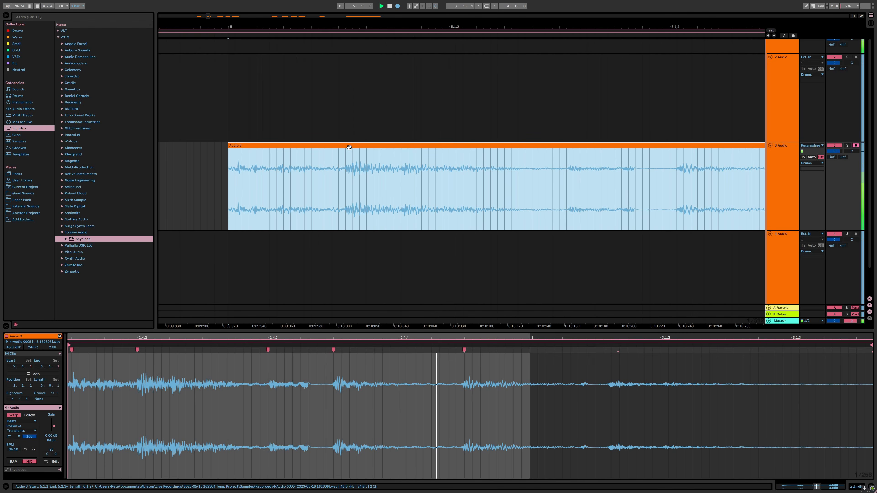
key(space)
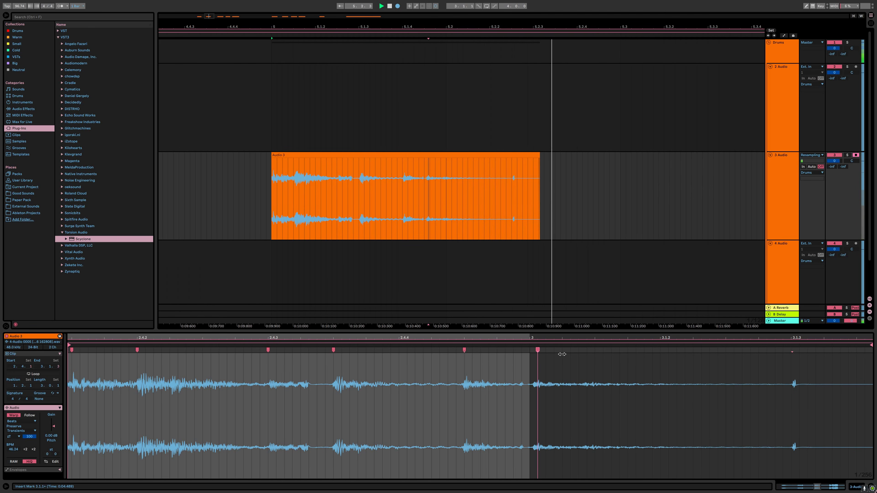
key(space)
key(space)
drag(561, 354, 662, 355)
Step: Turn off transient looping for the bar 5 fill and lower its transient envelope, playing the clip to check
click(10, 436)
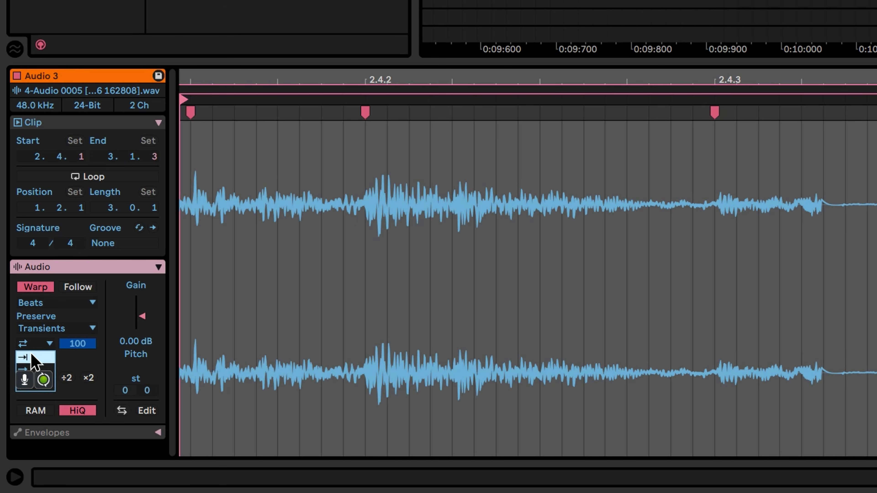
click(33, 358)
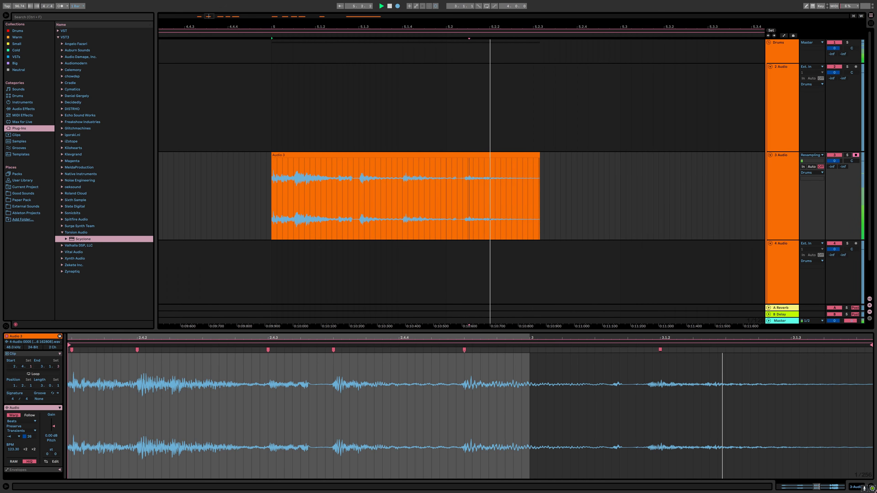
key(space)
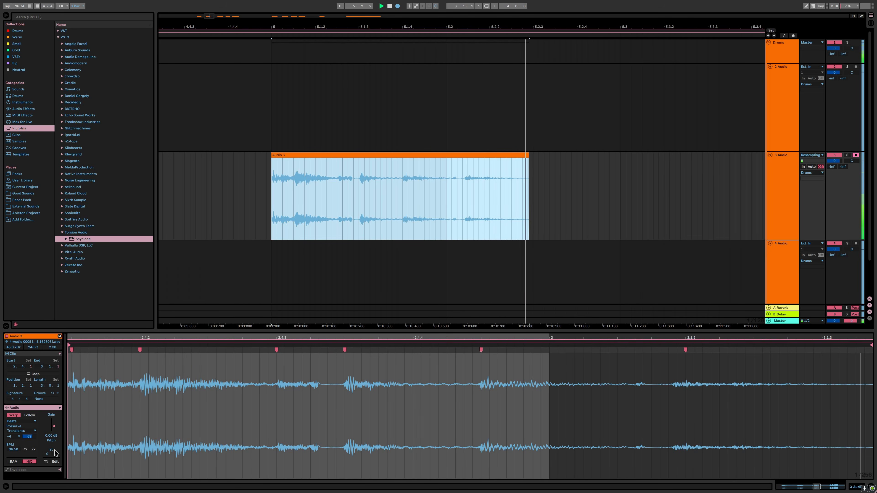
key(space)
Step: Set the bar 5 fill's pitch to +12 semitones and play the result
click(52, 447)
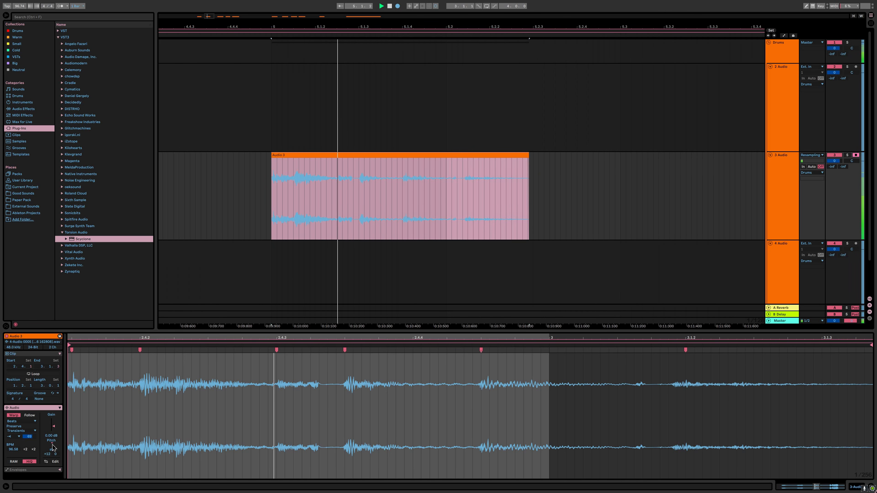
key(space)
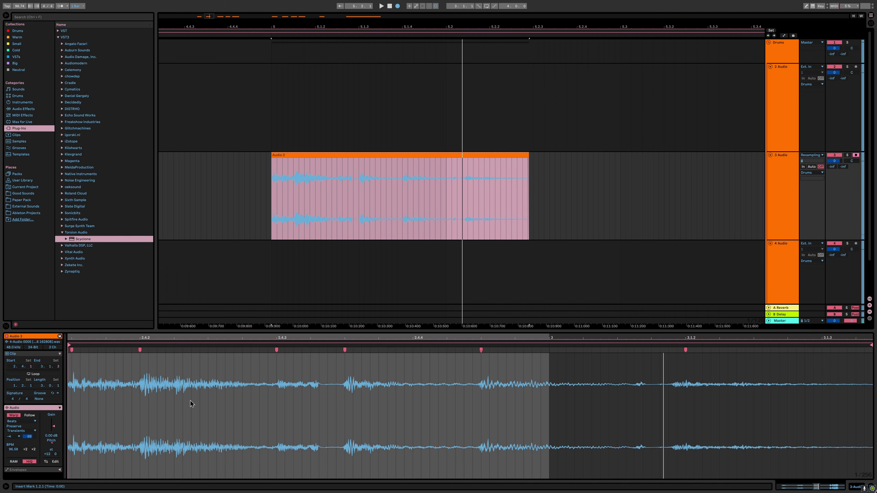
key(space)
key(space)
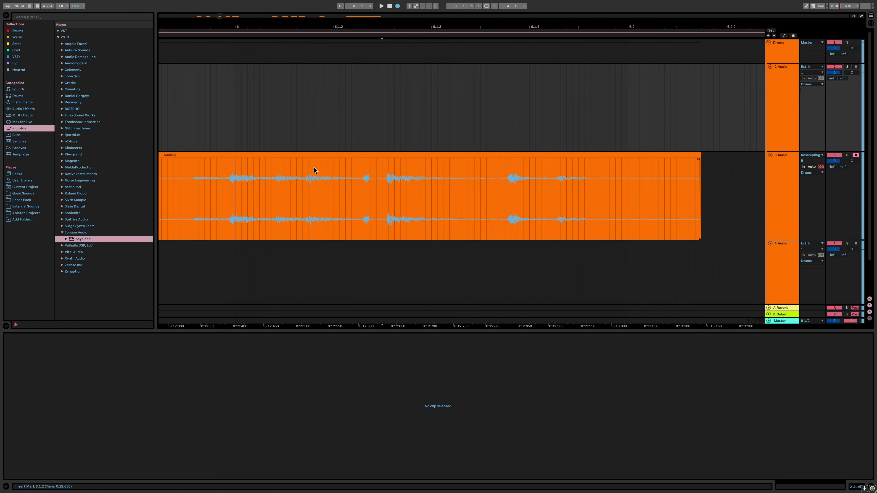
Step: Split the next fill before the hit following the short stray sound and move the later part earlier to cover that sound
drag(364, 178, 386, 176)
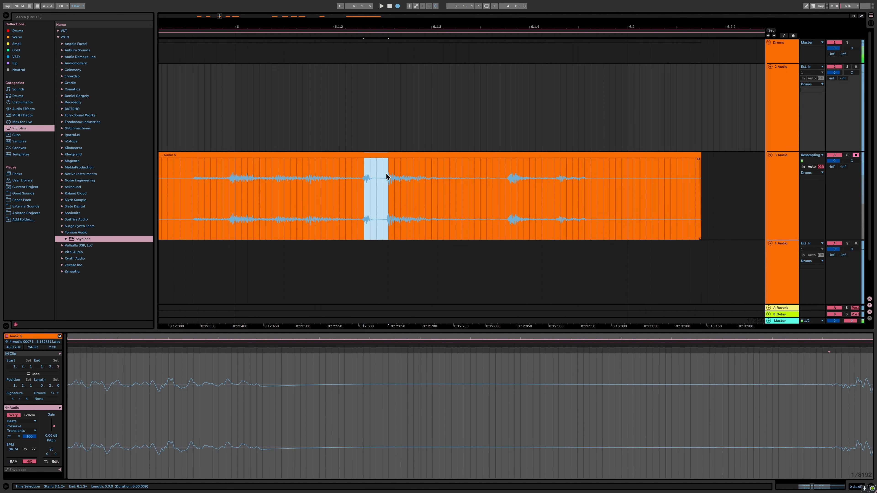
click(307, 153)
key(space)
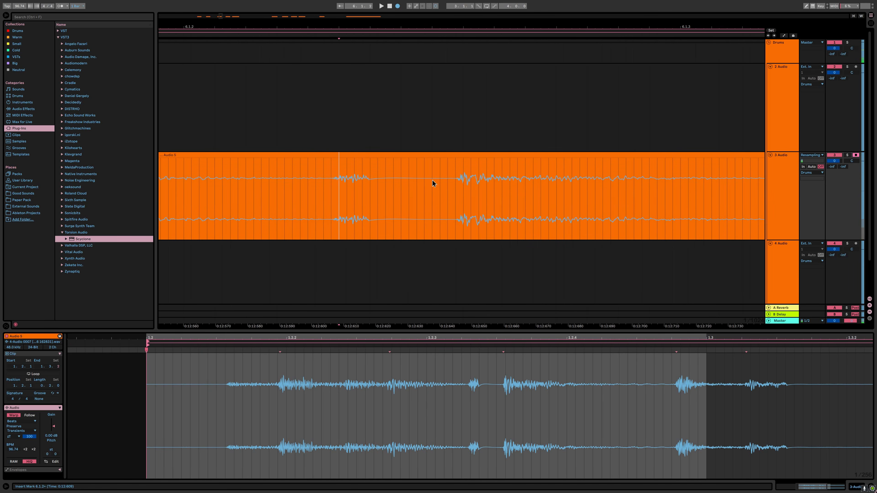
click(455, 173)
key(ctrl+e)
drag(478, 155, 353, 159)
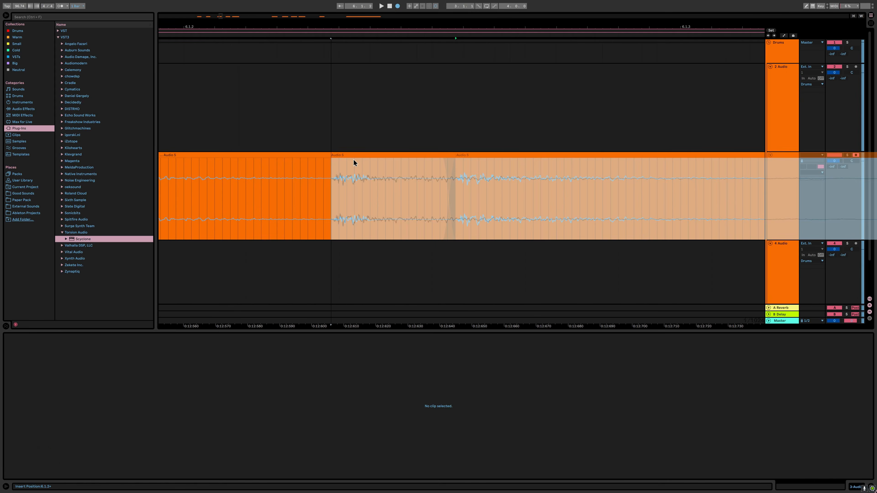
Step: Play the closed-up fill, split it before its final two hits and delete that tail
scroll(351, 161, down, 5)
click(323, 162)
click(322, 155)
key(space)
key(space)
scroll(398, 188, right, 2)
click(398, 188)
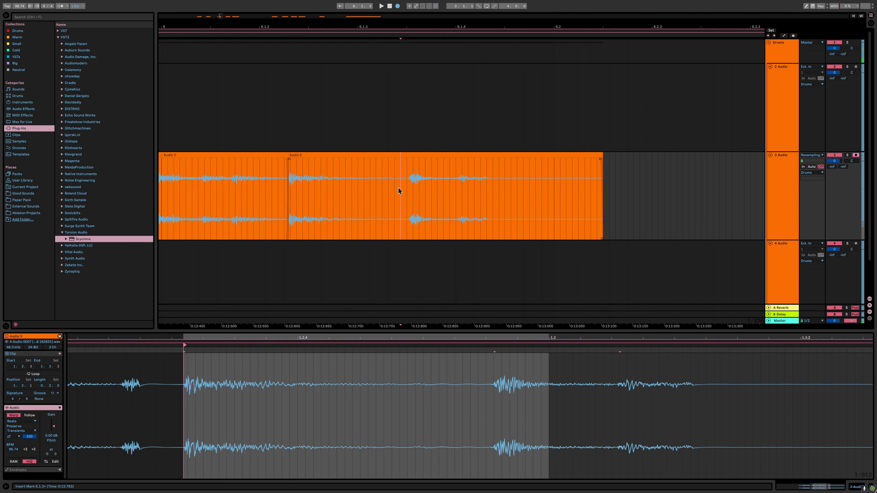
key(ctrl+e)
click(462, 178)
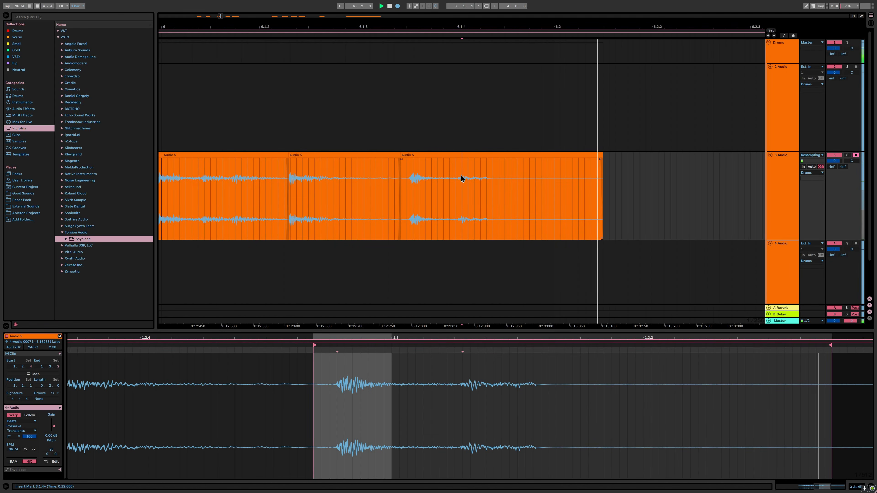
click(452, 154)
key(Delete)
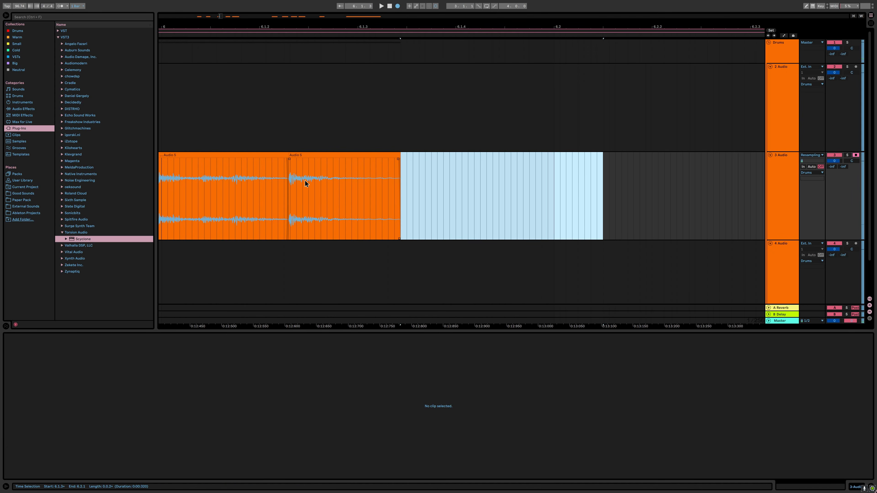
Step: Consolidate the fill's two remaining pieces into a single clip
scroll(407, 195, left, 2)
scroll(407, 196, left, 5)
click(361, 158)
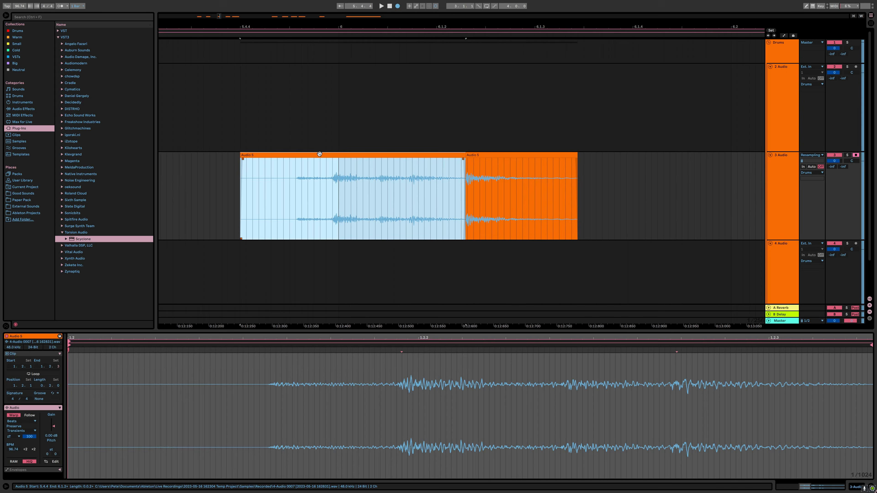
shift+click(502, 154)
key(ctrl+j)
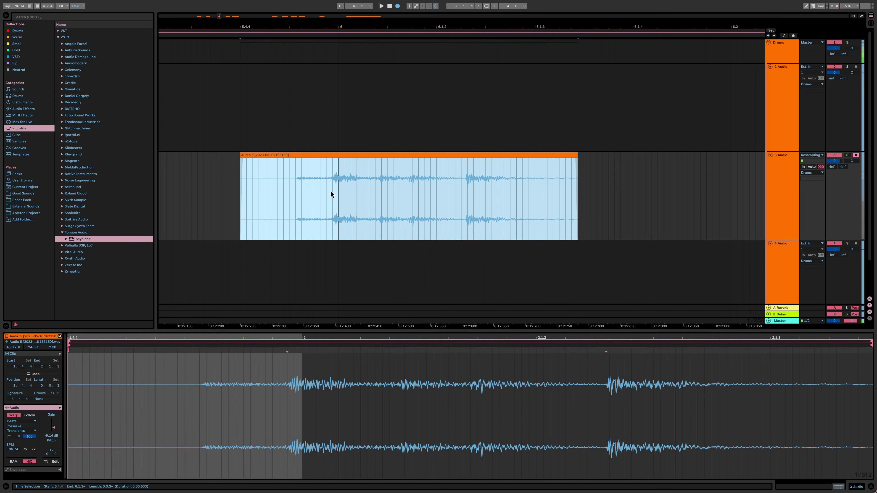
Step: Trim the consolidated fill's silent start, place it at bar 6, and warp its hits into time, moving the last one slightly earlier
drag(241, 156, 368, 159)
click(175, 352)
double_click(174, 351)
drag(174, 351, 190, 351)
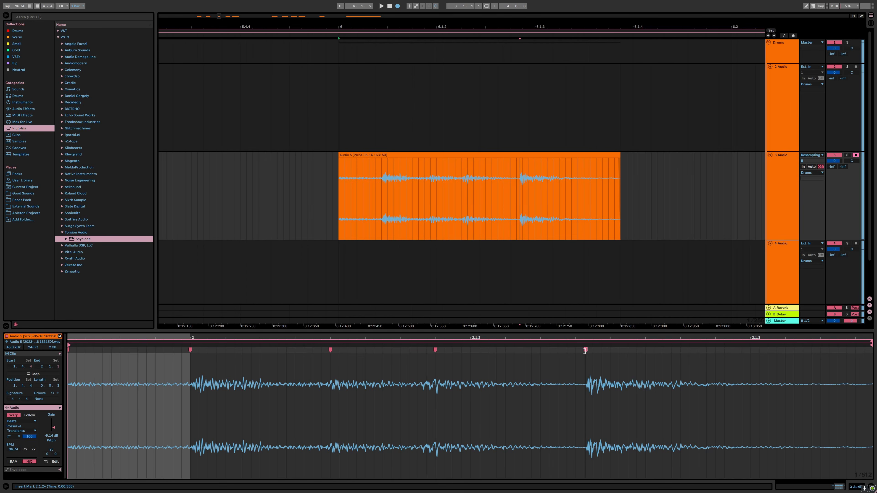
drag(585, 351, 575, 350)
click(557, 180)
key(space)
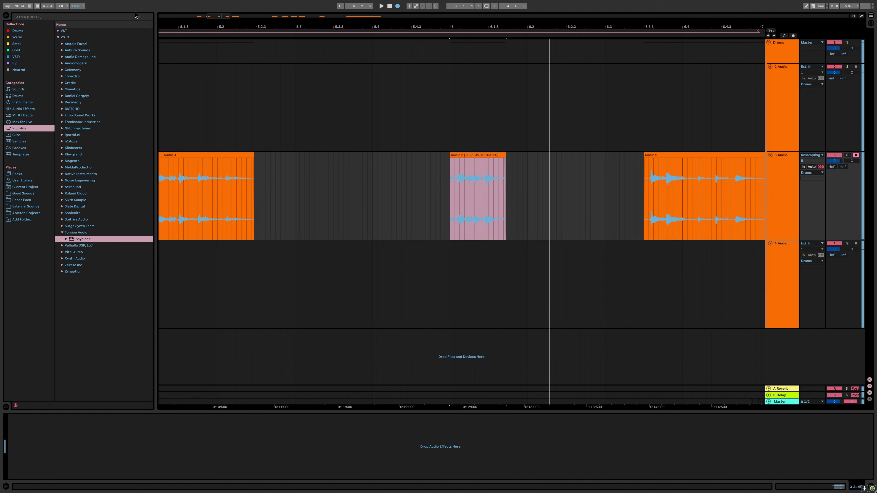
Step: Find the kHs Transient Shaper plug-in and add it to the resampled fills track
click(139, 18)
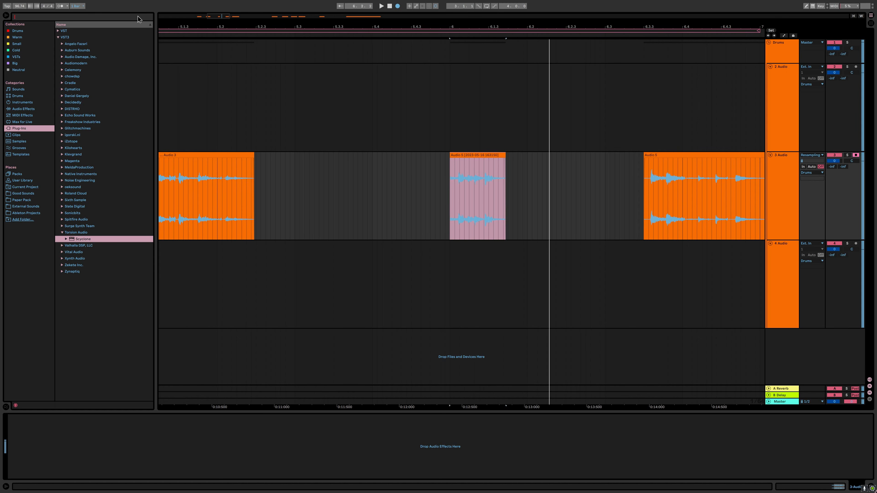
text(trans)
click(59, 44)
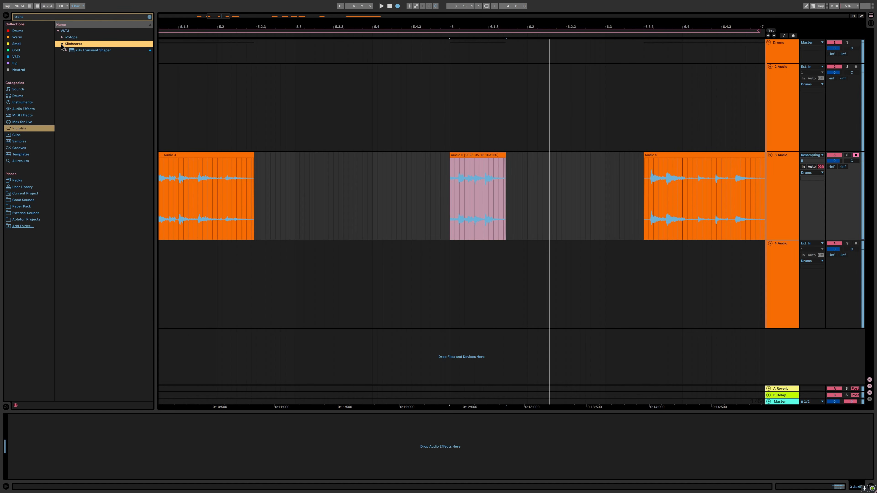
drag(74, 50, 95, 47)
drag(78, 439, 79, 442)
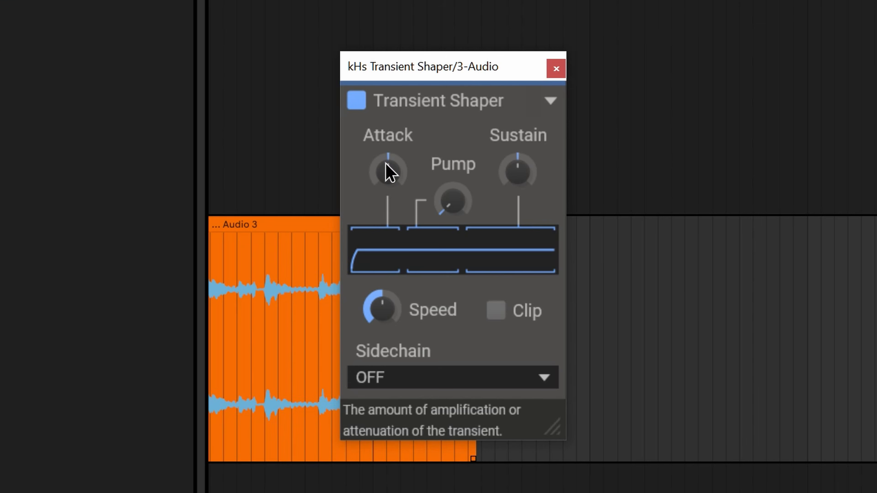
Step: Raise the Transient Shaper's Attack and Speed while auditioning the fill
drag(220, 138, 220, 135)
drag(455, 52, 362, 393)
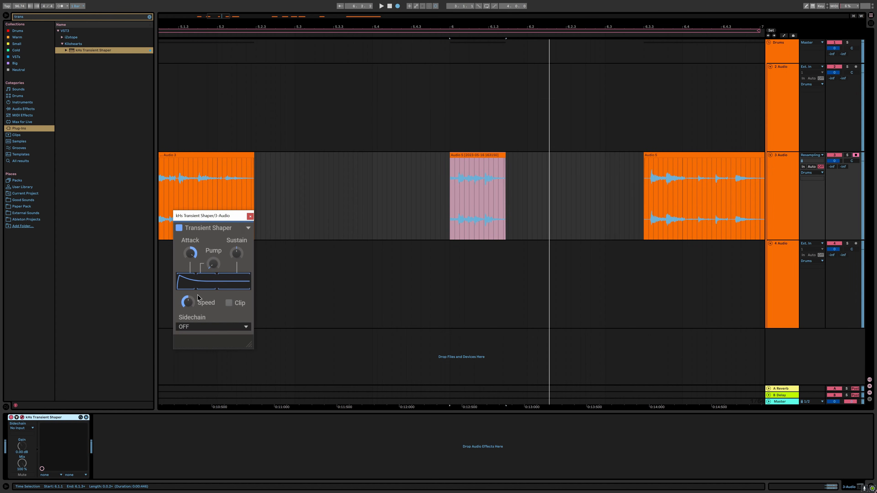
key(space)
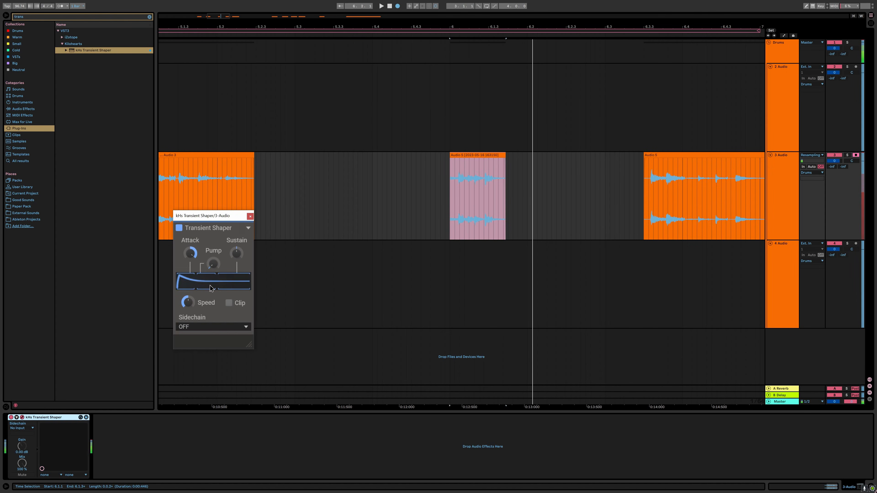
drag(186, 303, 187, 291)
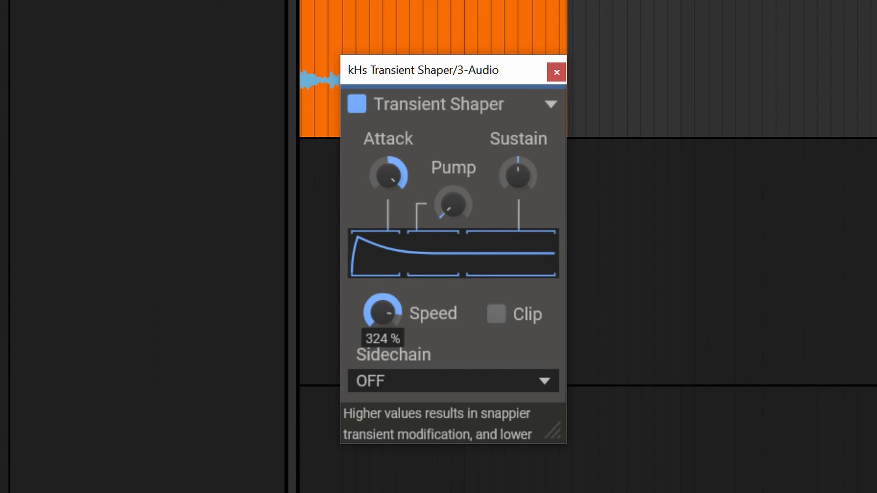
drag(382, 308, 381, 314)
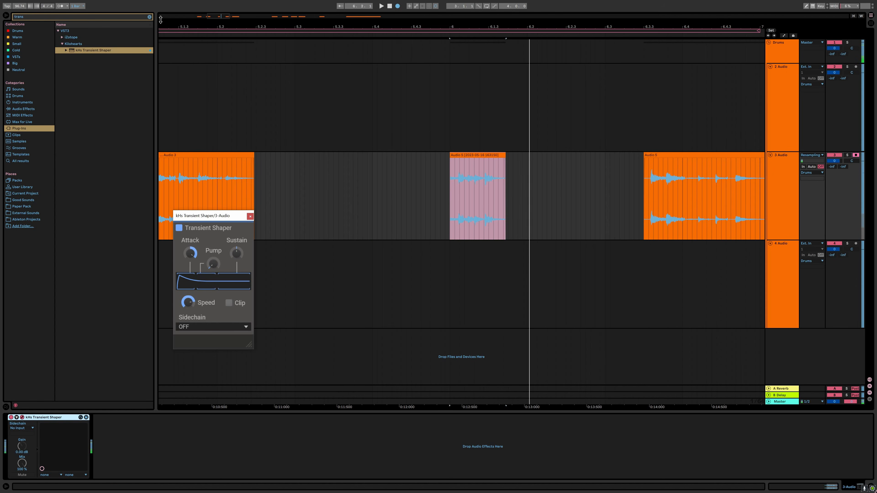
Step: Search the browser for Saturator and add it after the Transient Shaper
click(150, 17)
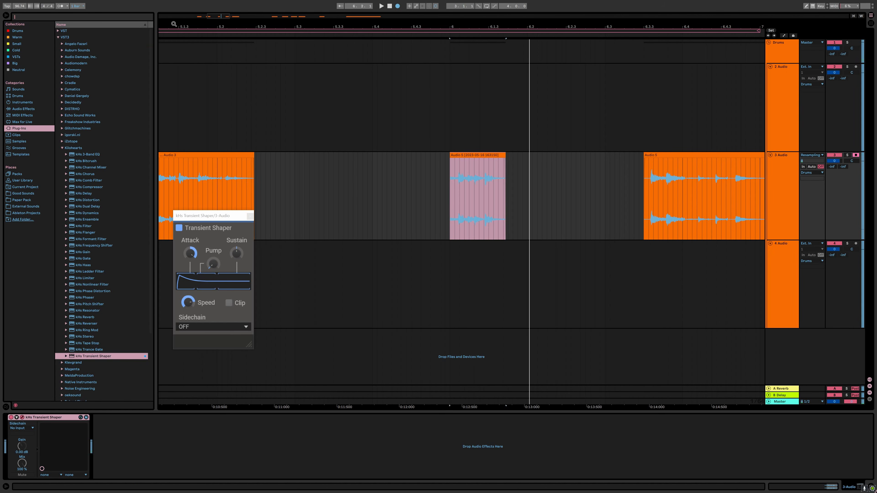
text(sat)
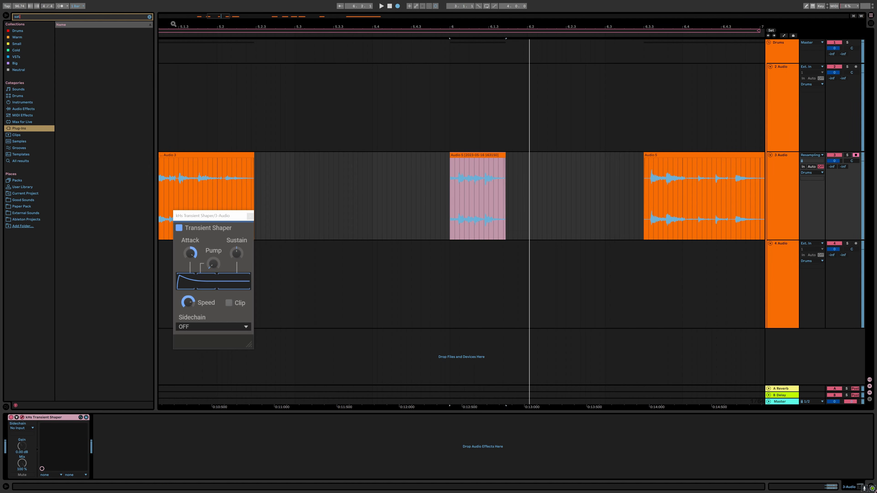
key(Return)
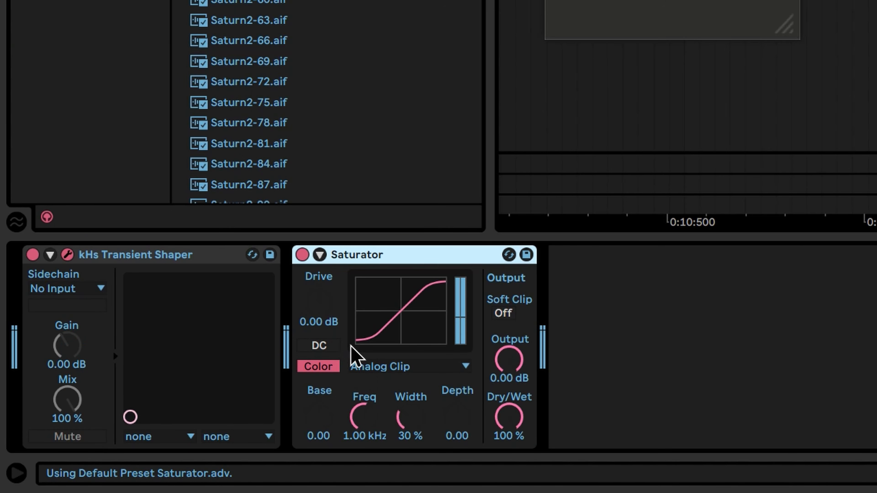
Step: Set the Saturator to the Waveshaper curve with 6 dB Drive and Soft Clip on, and compare it with bypass
click(116, 452)
click(378, 350)
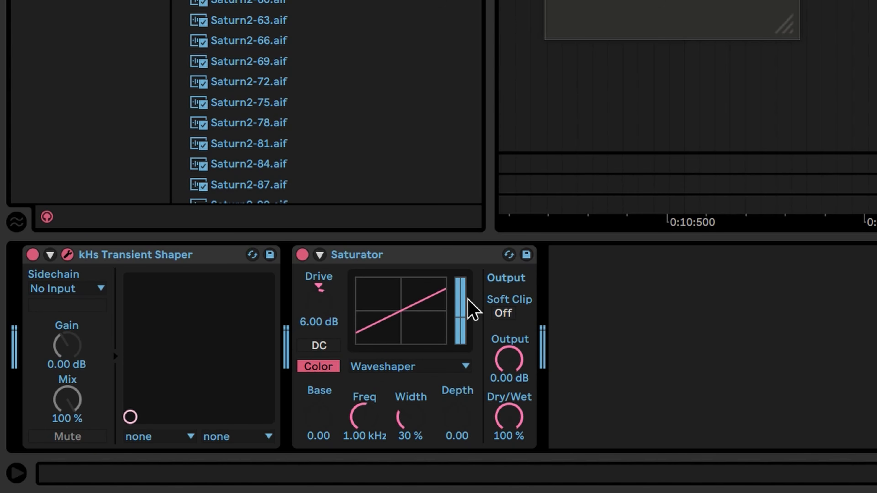
click(500, 313)
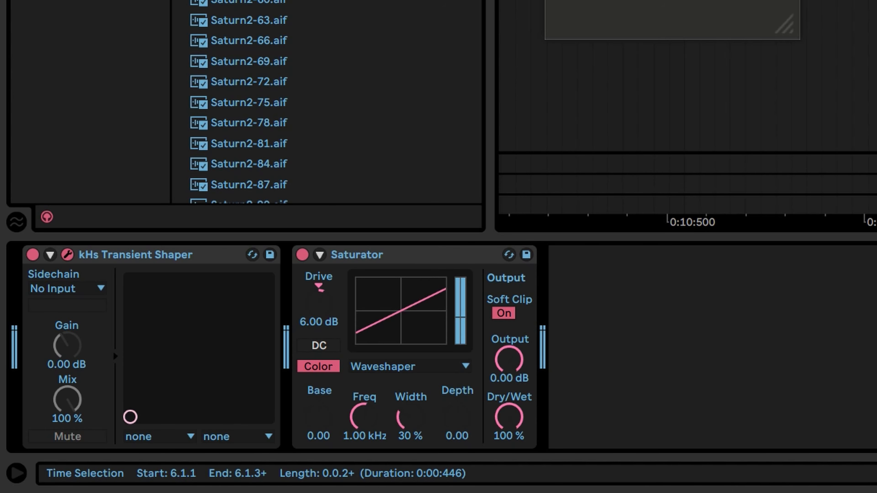
click(302, 254)
click(301, 255)
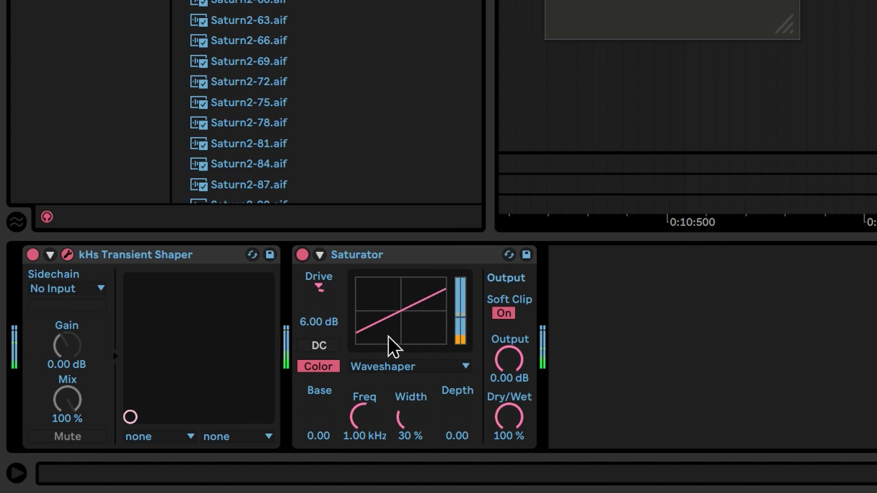
Step: Set the Saturator's Drive to 10 dB and its Output to -4 dB while playing the fill
click(317, 304)
text(1)
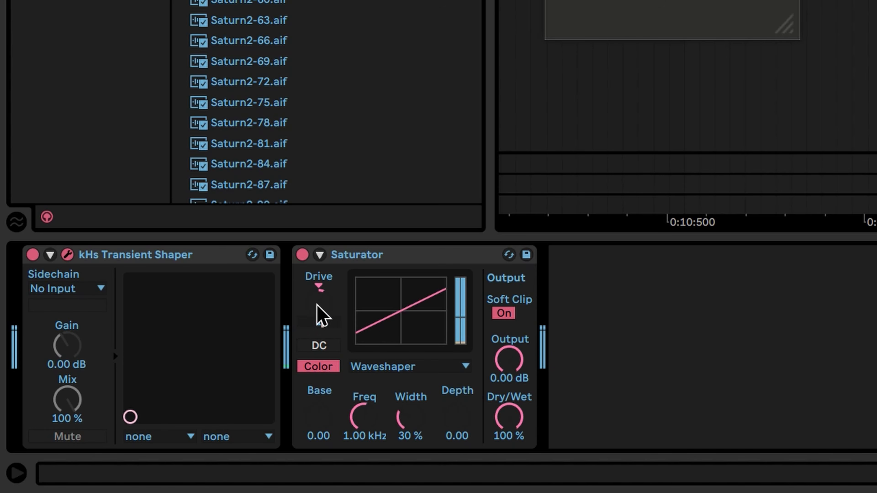
text(0)
key(Return)
key(space)
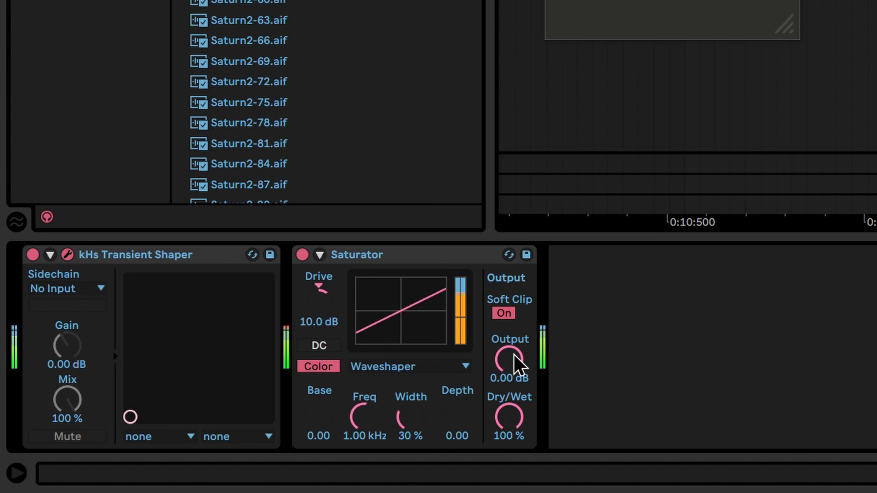
click(508, 359)
text(-4)
key(Return)
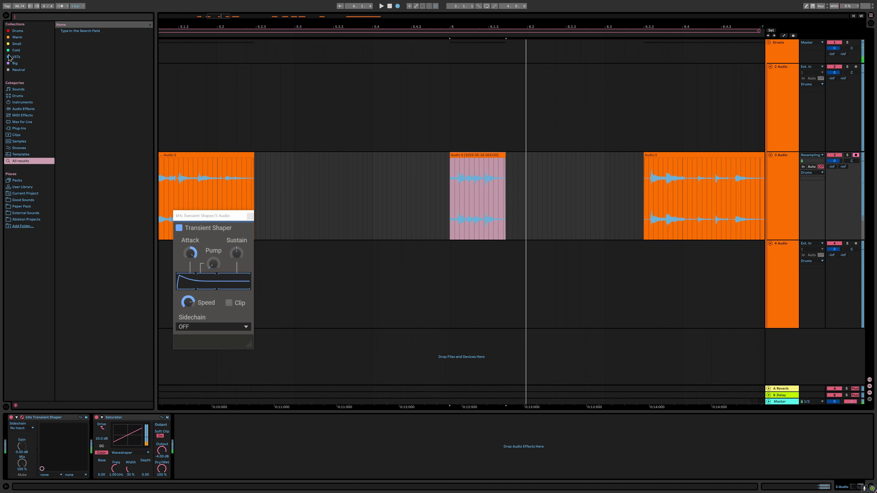
Step: Add MLoudnessAnalyzer after the Saturator, raise Drive to about 14.9 dB, and close both plug-in windows
click(16, 58)
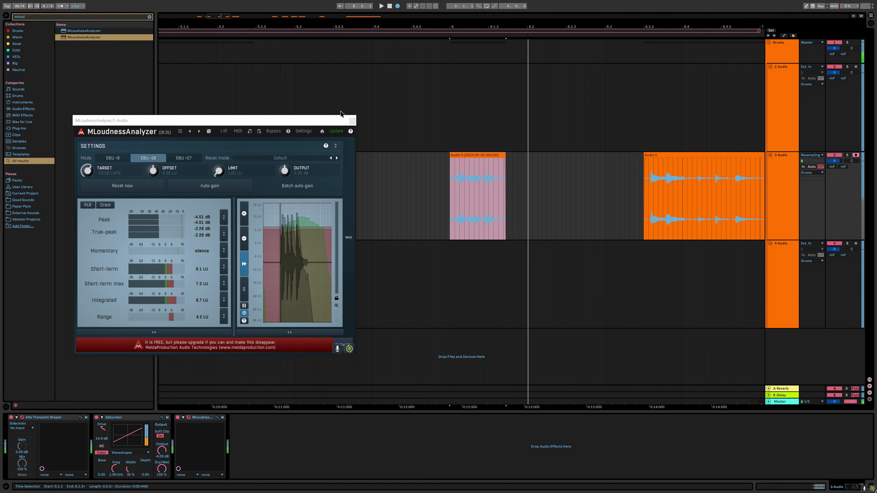
click(352, 121)
click(252, 217)
Step: Try transposing the fill clip by 12 semitones, play it, undo the pitch change and play it again
key(shift+Tab)
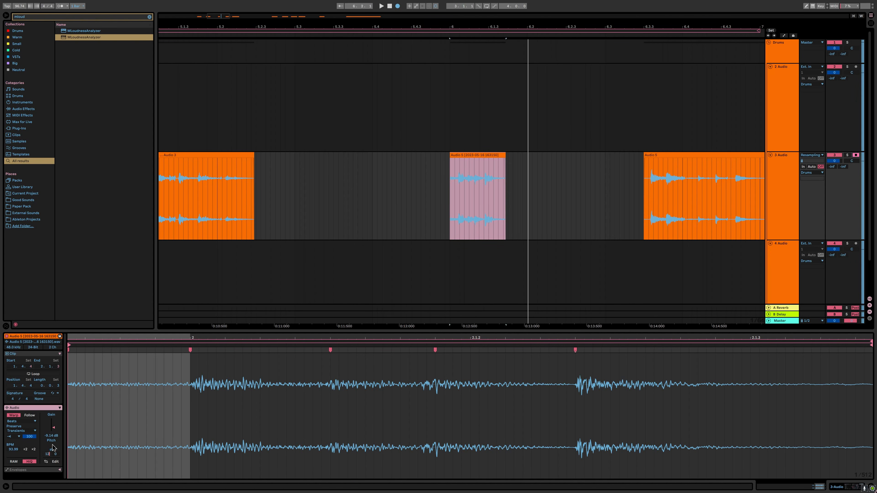
key(Return)
key(space)
key(space)
key(ctrl+z)
key(space)
key(space)
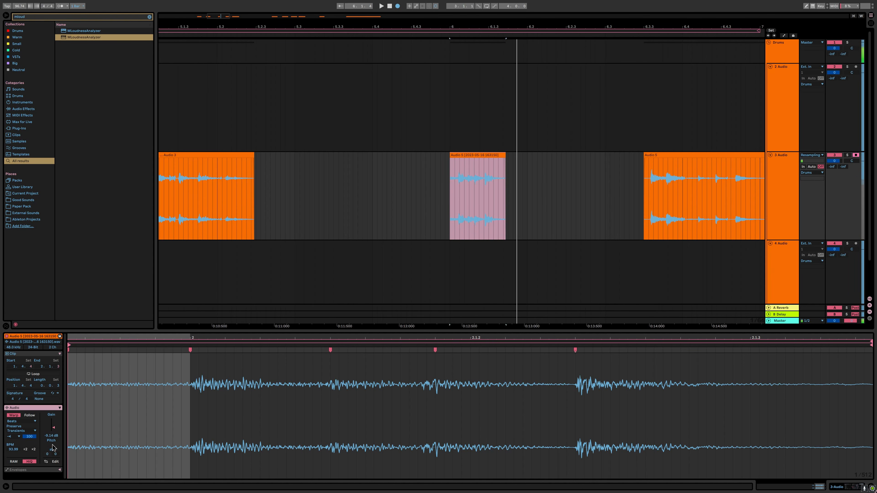
Step: Examine the two channel waveforms of the fill clip at bar 6
click(844, 487)
key(ctrl+f)
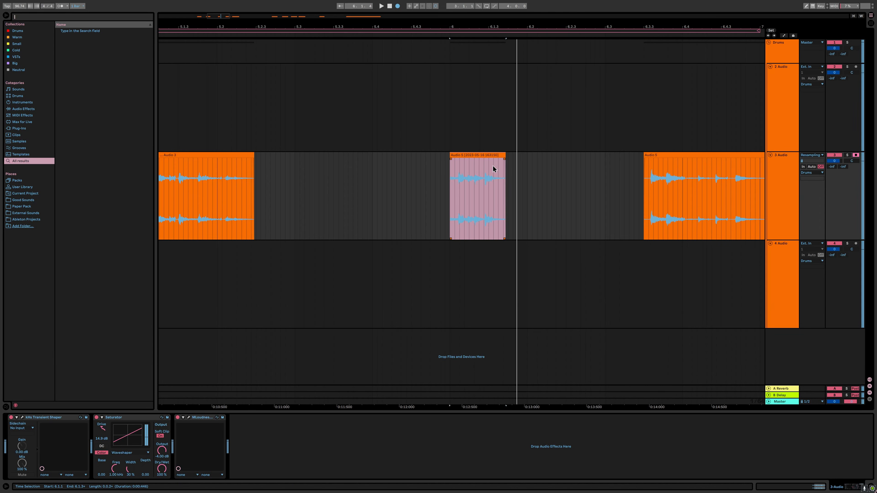
scroll(483, 180, up, 6)
scroll(483, 180, down, 4)
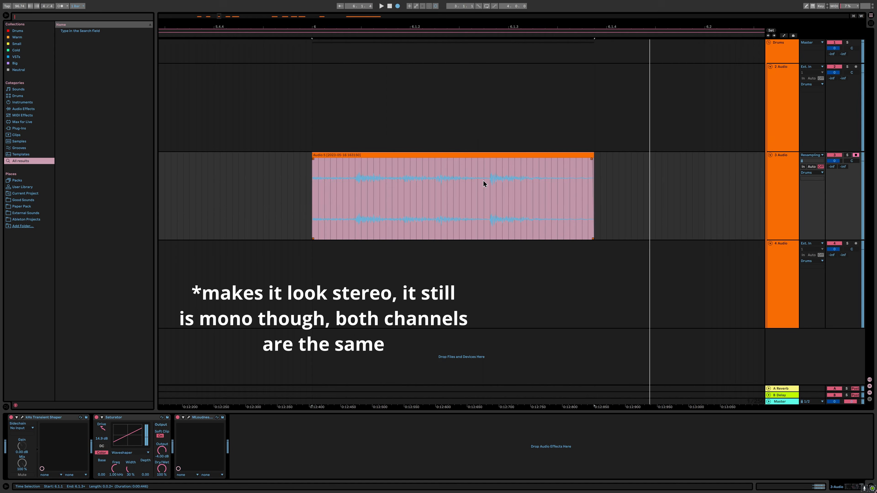
click(473, 156)
scroll(467, 155, up, 4)
scroll(468, 154, down, 2)
scroll(467, 154, down, 4)
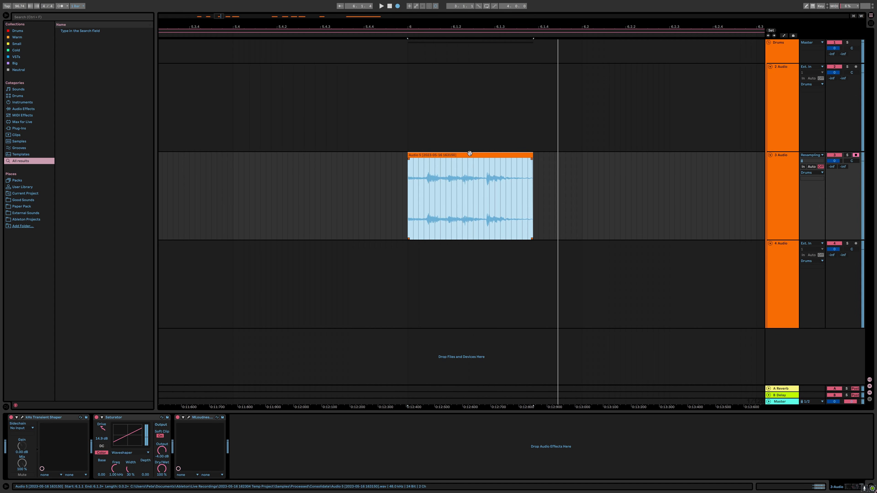
click(469, 155)
Step: Search for the MStereoGenerator plug-in and add it after the loudness analyzer
click(131, 17)
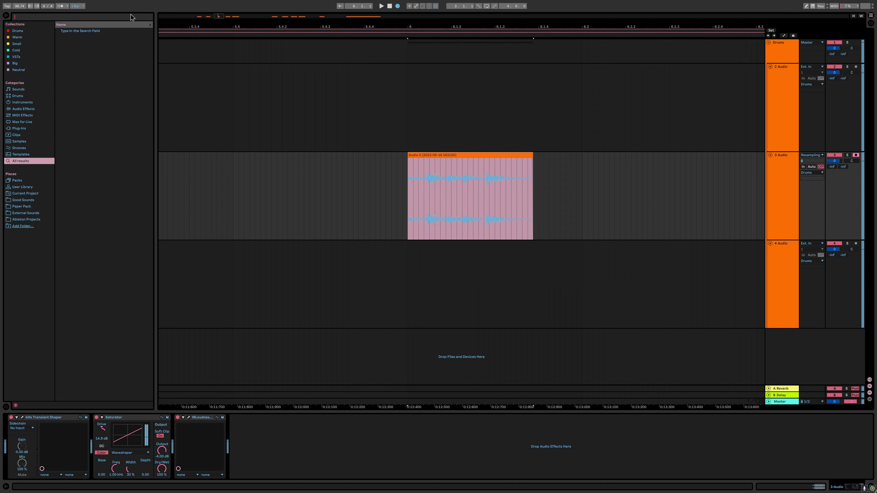
text(mster)
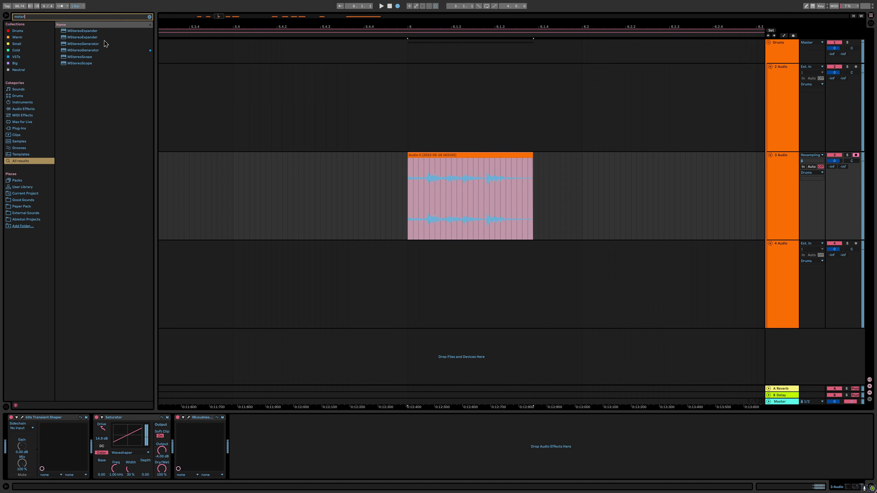
drag(103, 50, 191, 63)
drag(267, 443, 267, 443)
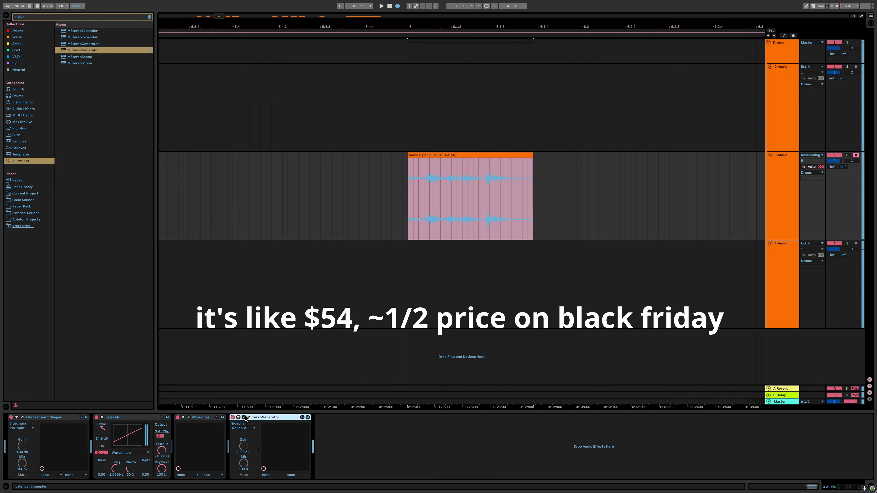
Step: Choose MStereoGenerator's "Lead - 10% away (strong)" preset, audition the fill through it and close the plug-in window
click(198, 135)
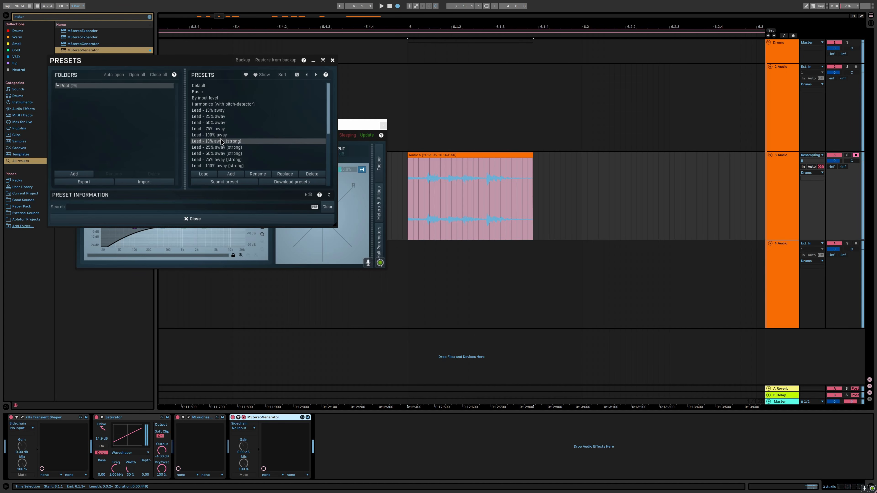
key(space)
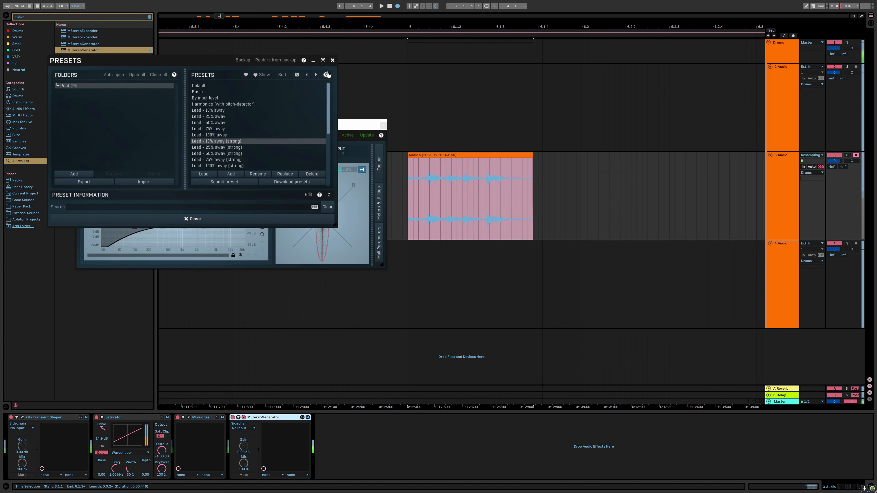
click(327, 74)
key(space)
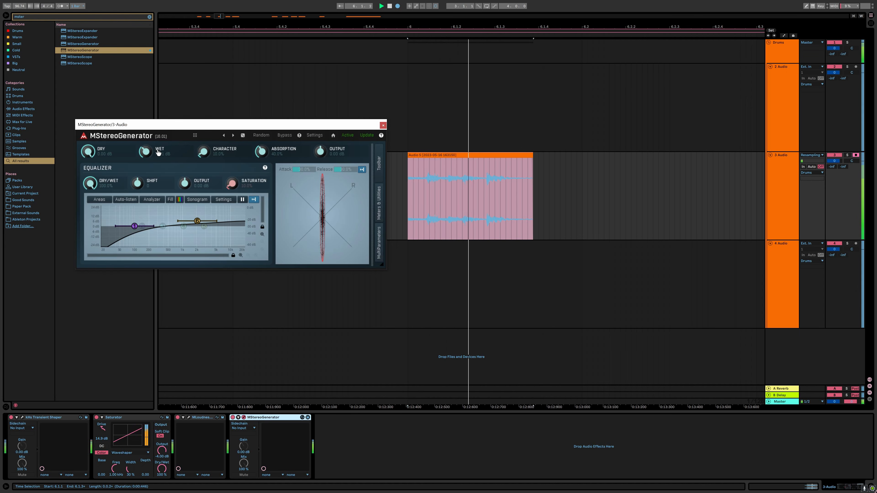
key(space)
key(space)
key(space)
click(383, 126)
Step: Add Fresh Air at the end of the chain and set Mid Air to 41 and High Air to about 38 while auditioning
click(149, 17)
text(fr)
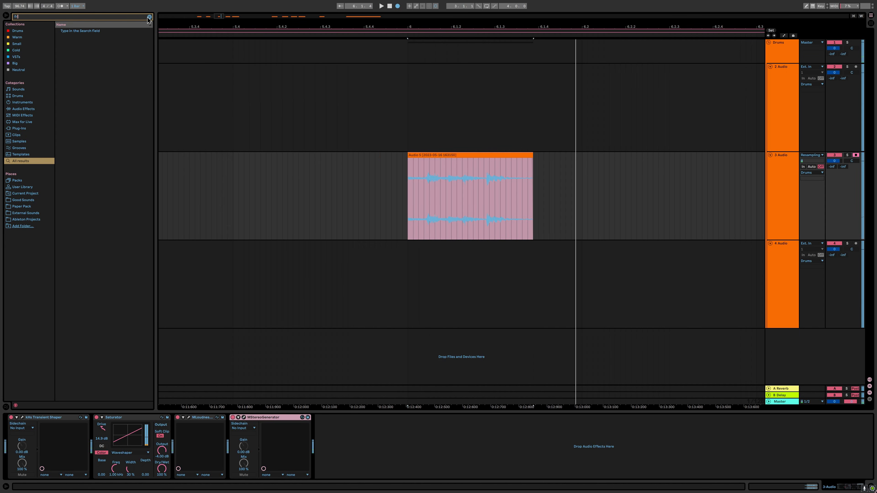
text(es)
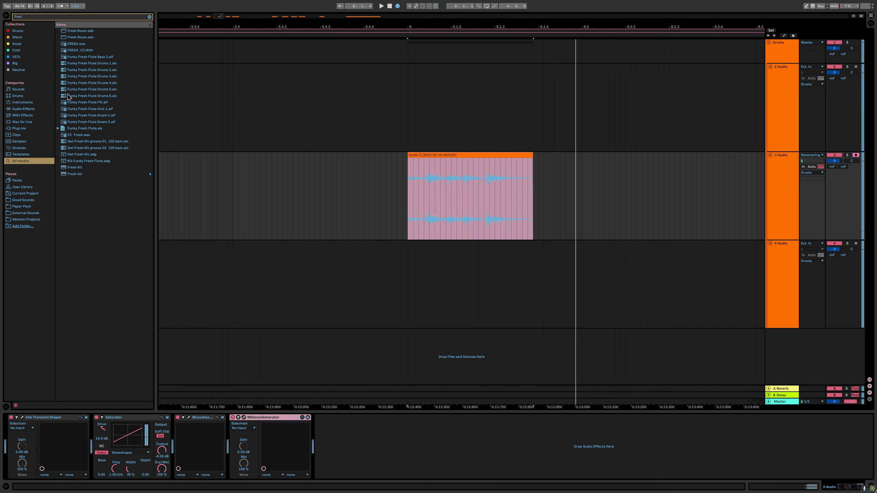
drag(64, 174, 343, 447)
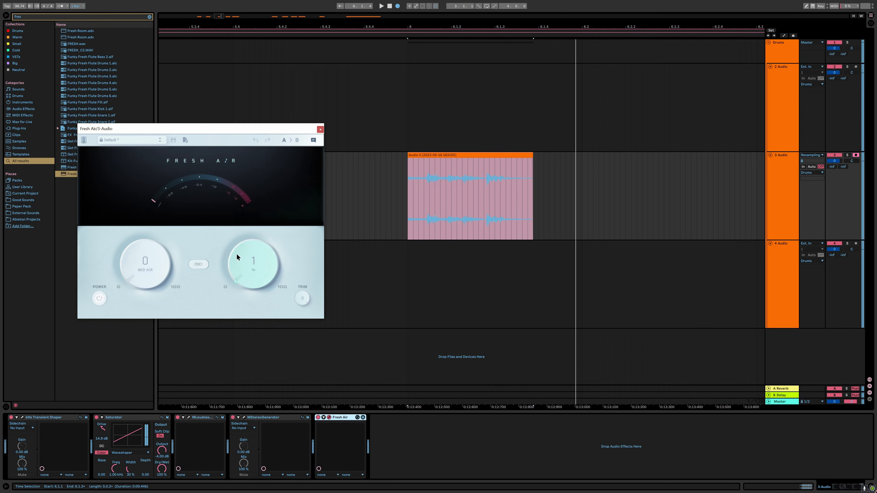
key(space)
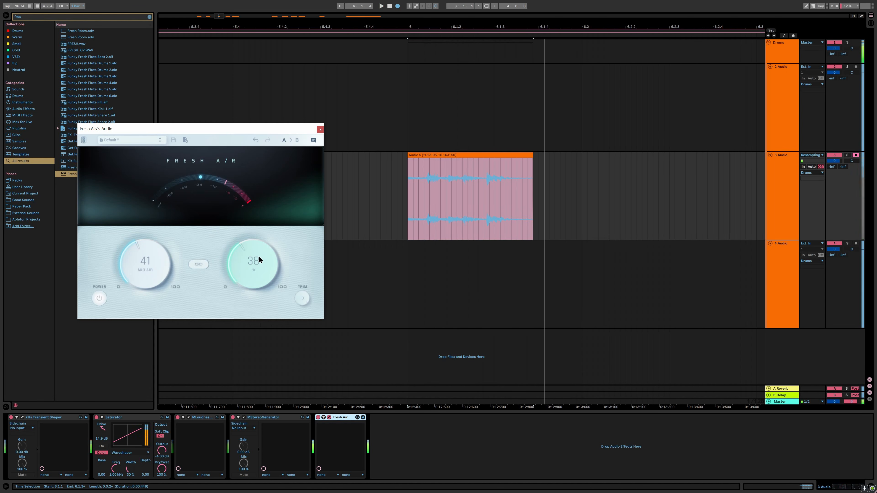
key(space)
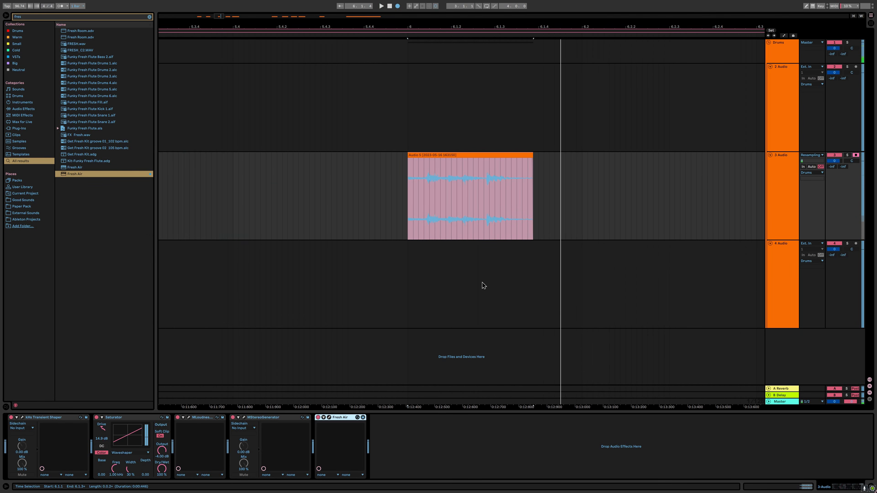
Step: Delete MStereoGenerator from the effects chain
click(263, 418)
key(Delete)
Step: Search for Hybrid Reverb and insert it between the loudness analyzer and Fresh Air
click(150, 17)
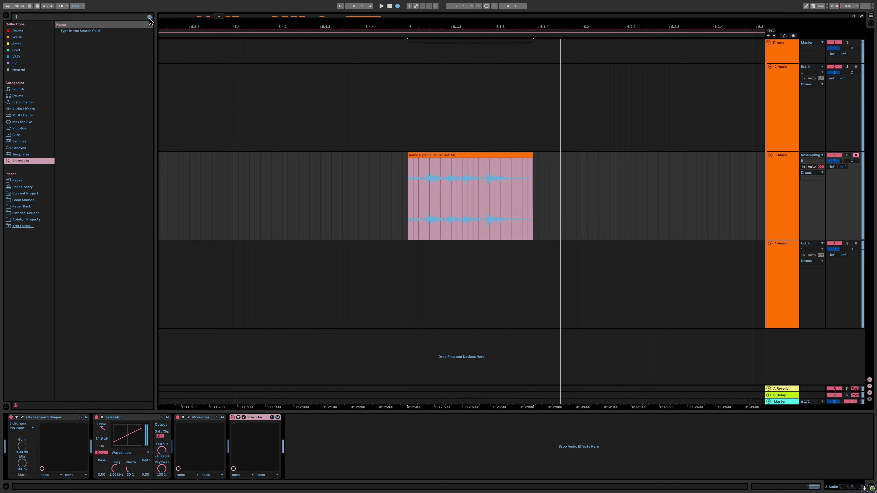
text(hybrid)
drag(75, 33, 226, 435)
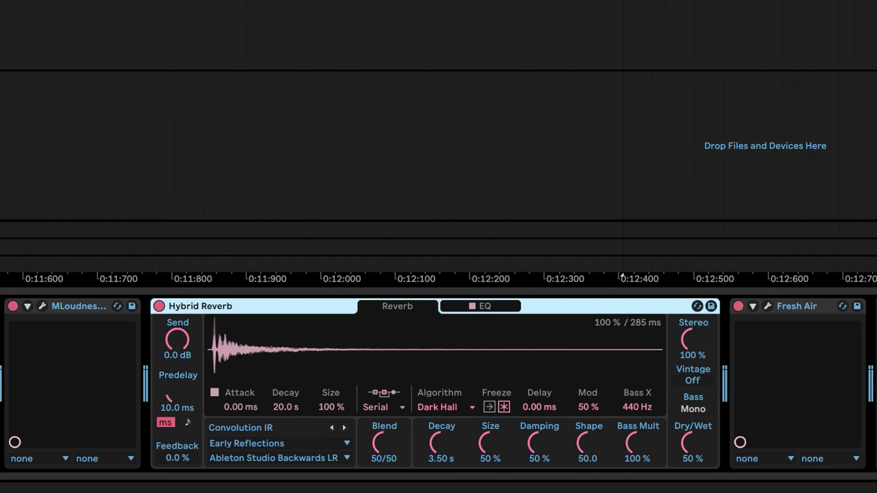
Step: Set Hybrid Reverb's Blend to 100/0 and Dry/Wet to about 28 % while auditioning, and check its EQ
drag(384, 443, 384, 484)
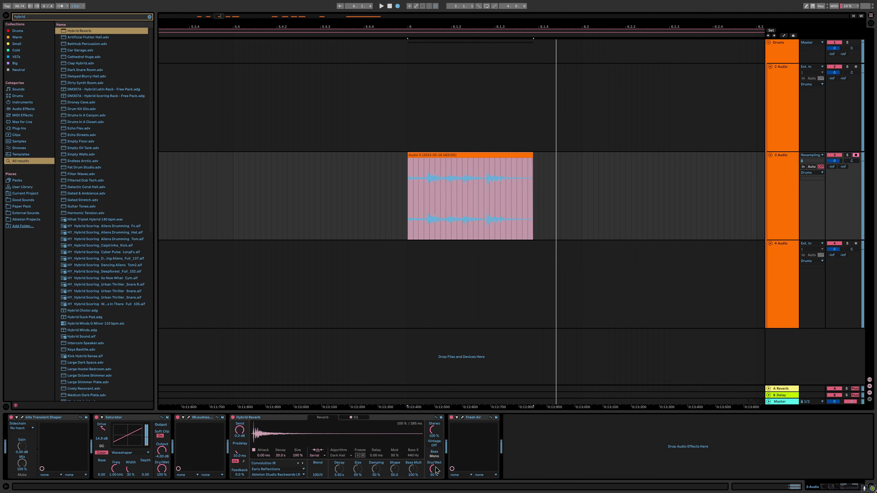
drag(435, 474, 436, 472)
key(space)
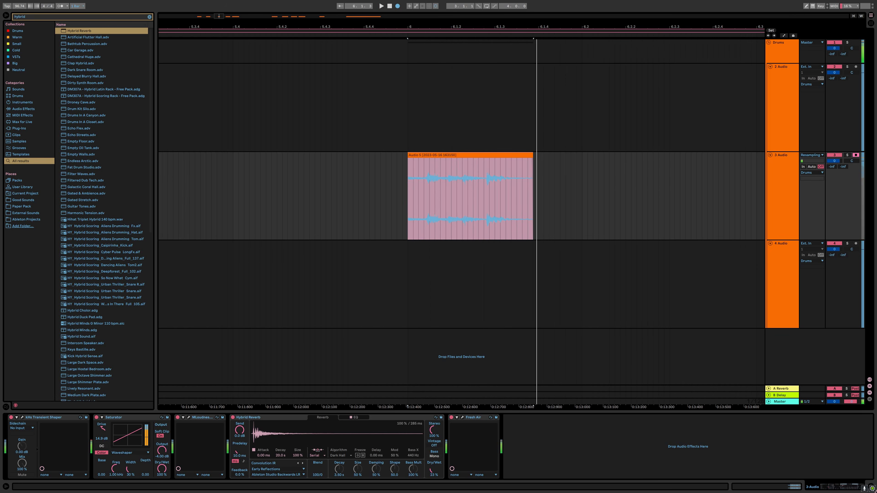
click(348, 419)
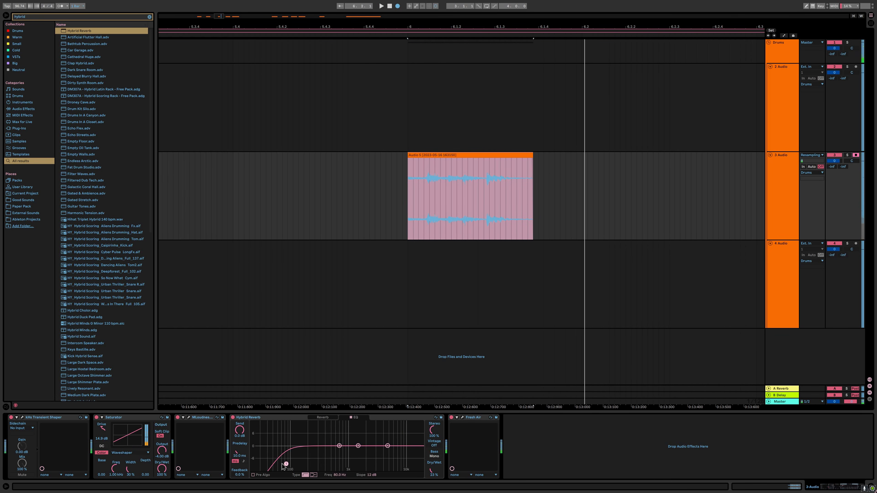
click(322, 418)
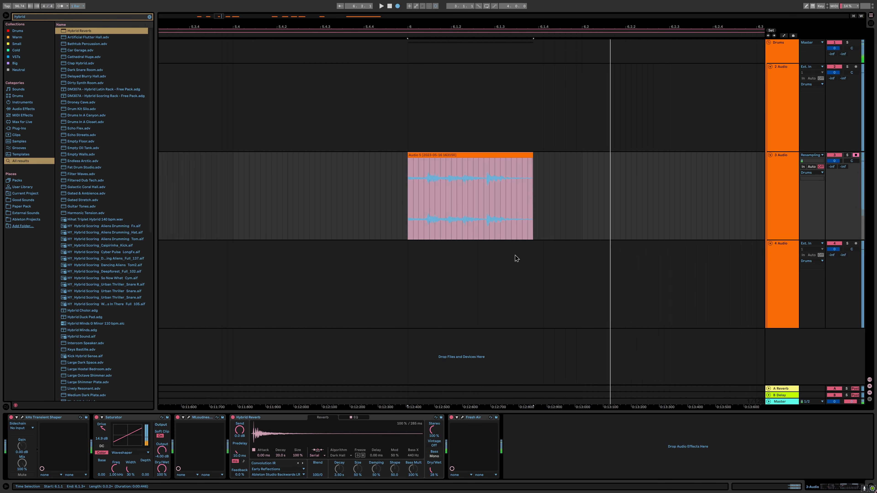
Step: Show the selected fill's clip settings during playback and return to the effects chain
key(shift+Tab)
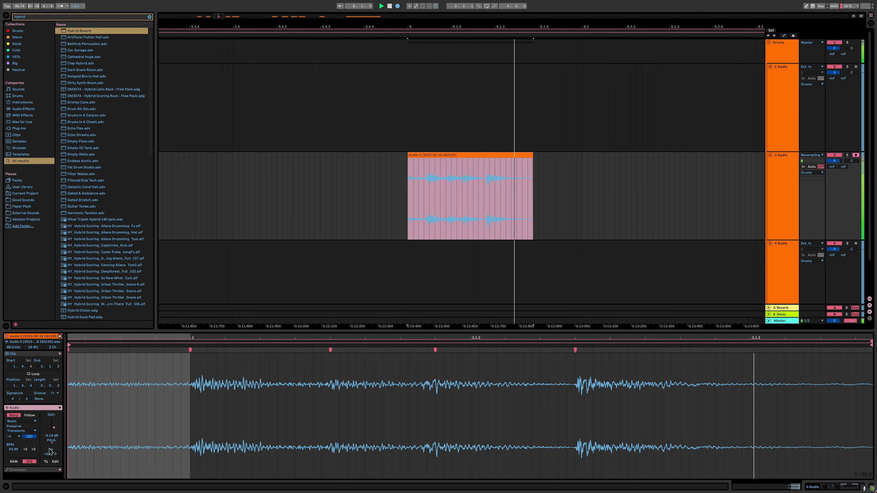
key(shift+Tab)
key(x)
Step: Audition the other fill clips on the 3 Audio track through the finished effects chain
scroll(291, 169, up, 5)
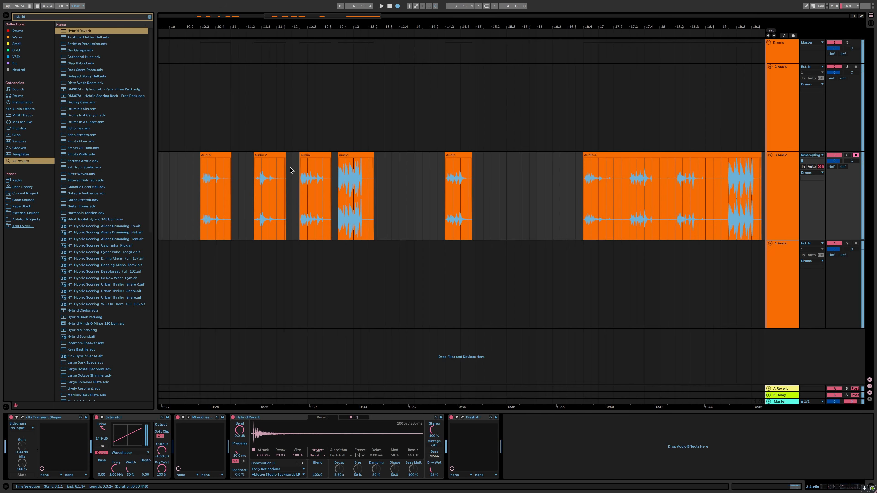
click(222, 154)
drag(295, 169, 359, 175)
scroll(291, 179, up, 5)
scroll(400, 163, left, 5)
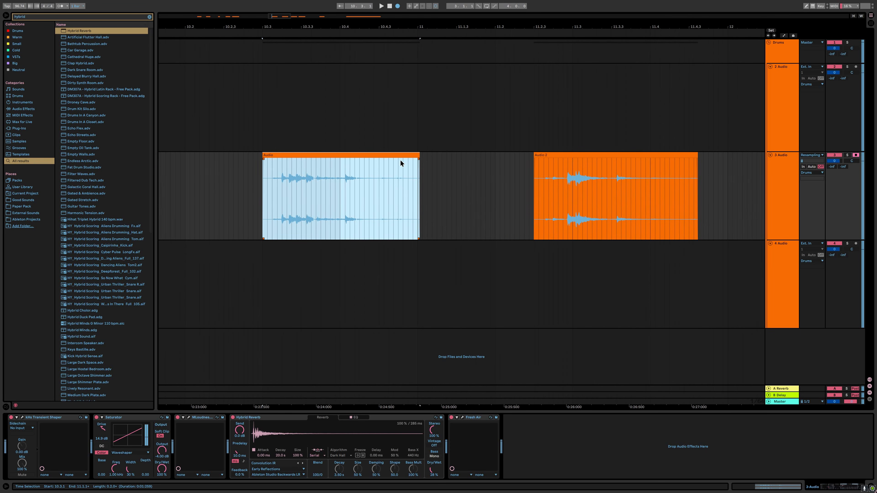
key(space)
click(608, 154)
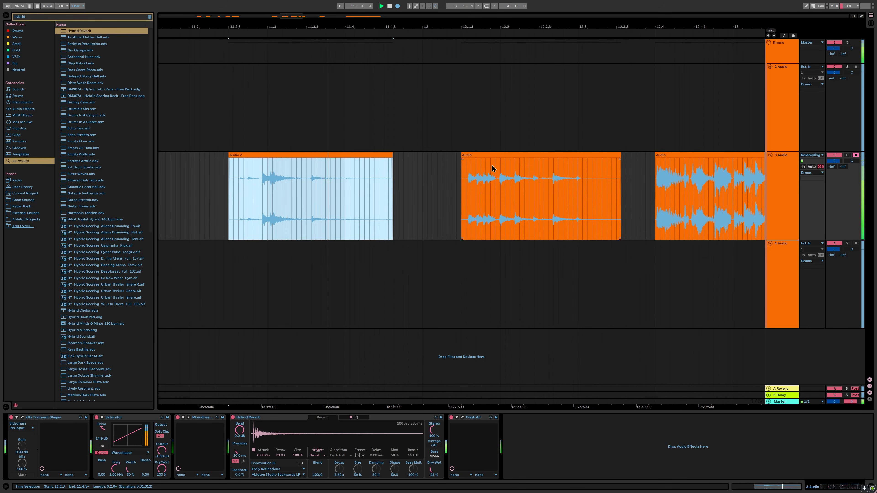
click(492, 165)
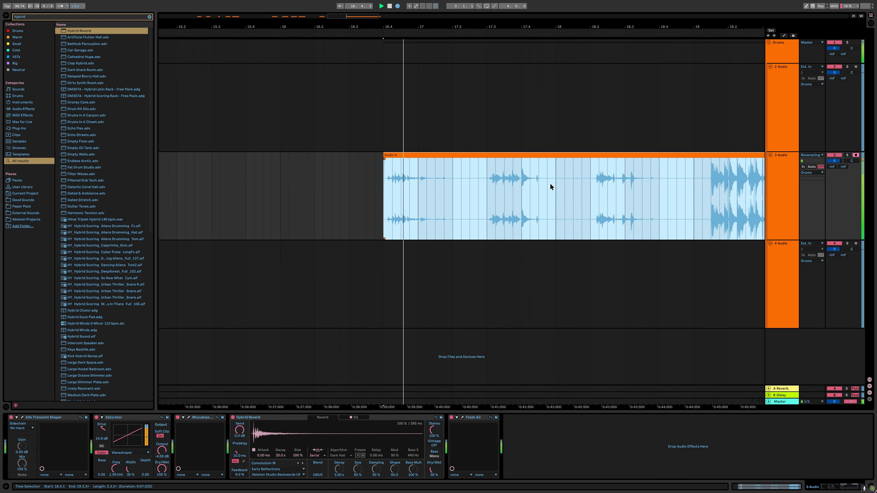
key(space)
Step: Turn off transient looping for the Audio 4 clip and try a +12 st transposition, resetting the pitch to 0
scroll(414, 162, right, 1)
click(393, 151)
click(386, 154)
scroll(386, 165, up, 3)
key(space)
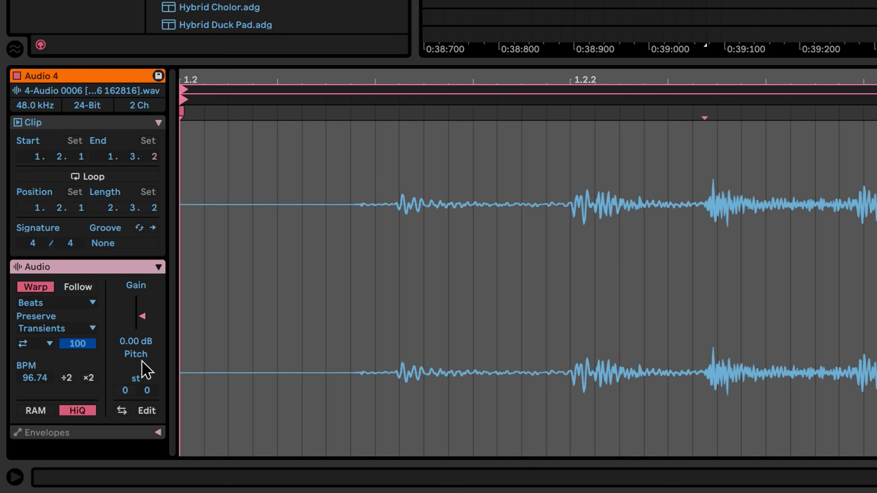
drag(145, 369, 147, 362)
click(50, 343)
click(40, 362)
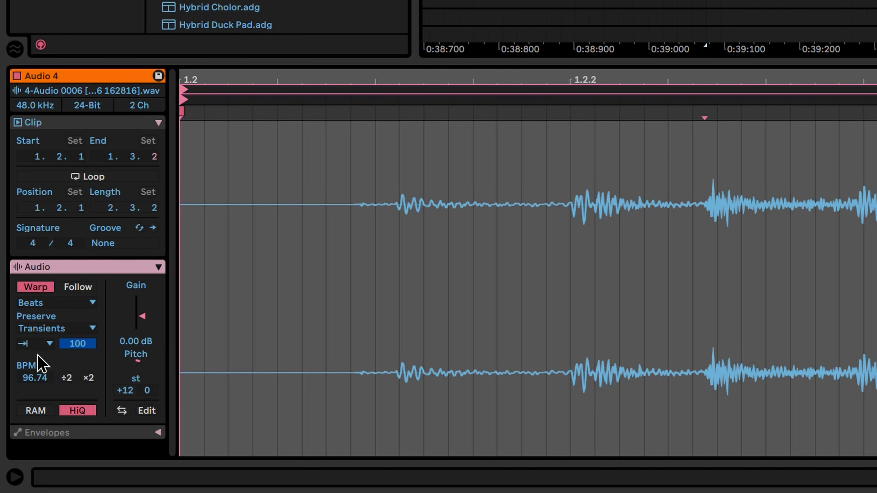
double_click(136, 364)
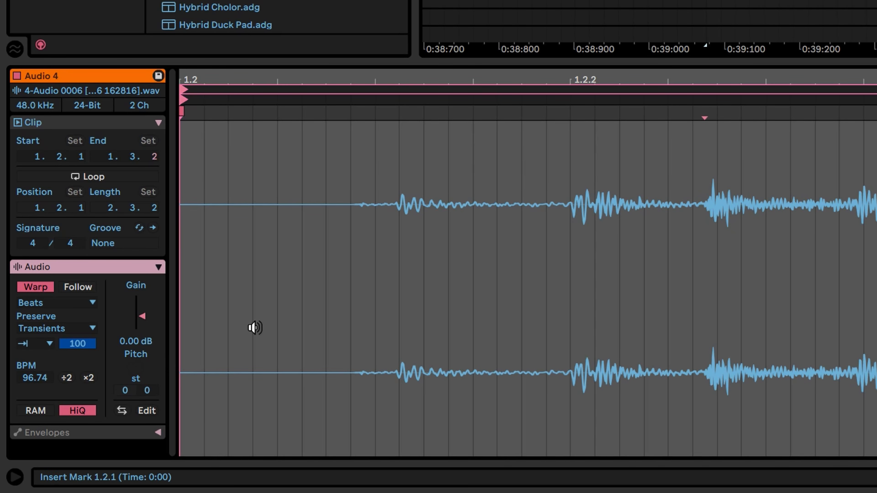
Step: Add warp markers to Audio 4's hits, align the clip's start near 16.4 and pull one hit earlier to tighten the timing
click(397, 113)
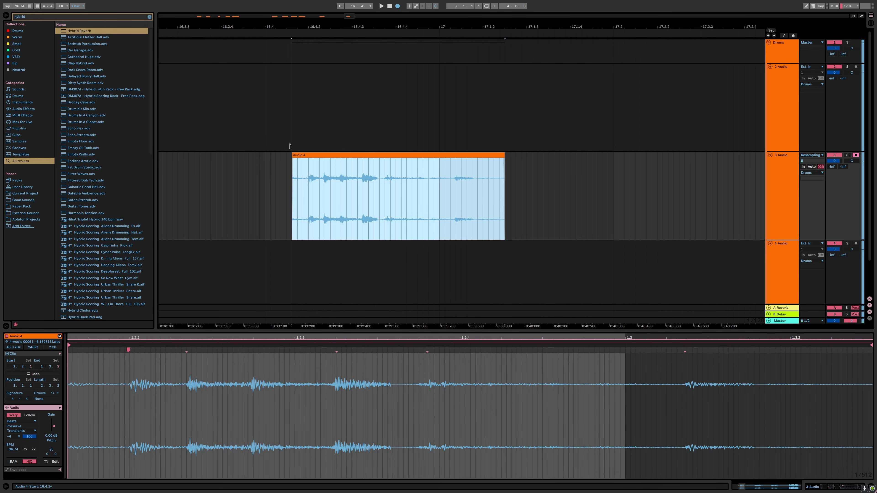
drag(290, 147, 270, 160)
click(293, 349)
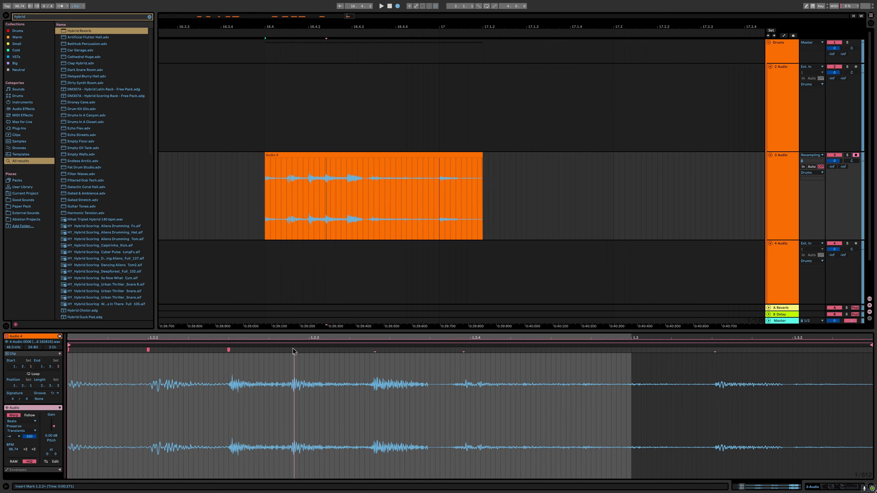
drag(294, 350, 268, 349)
key(space)
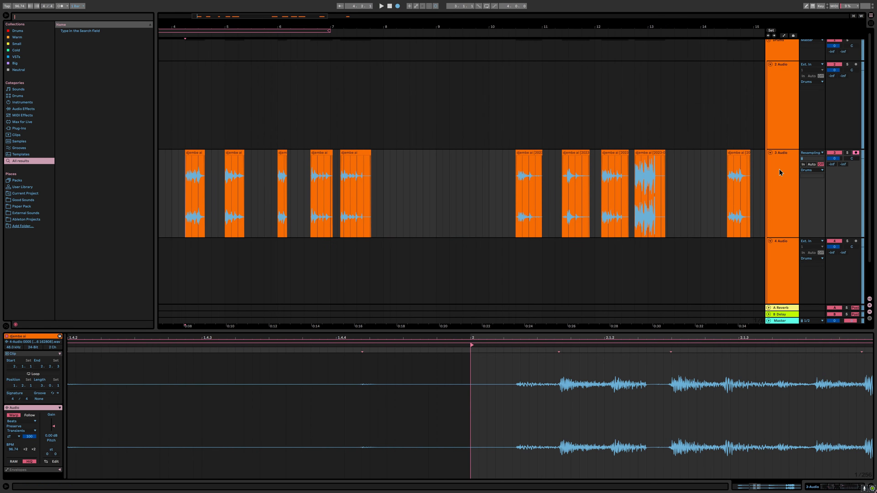
Step: Freeze and flatten the 3 Audio track to render the effects into the fill clips
right_click(794, 174)
click(739, 217)
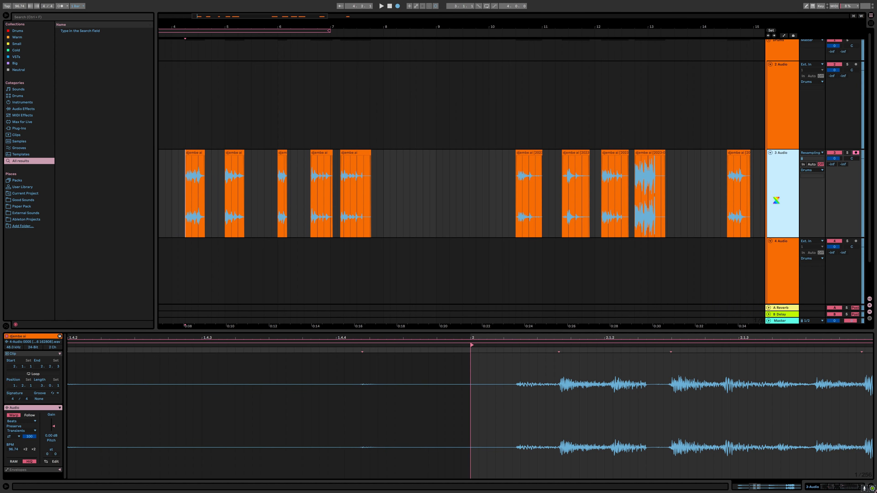
right_click(773, 180)
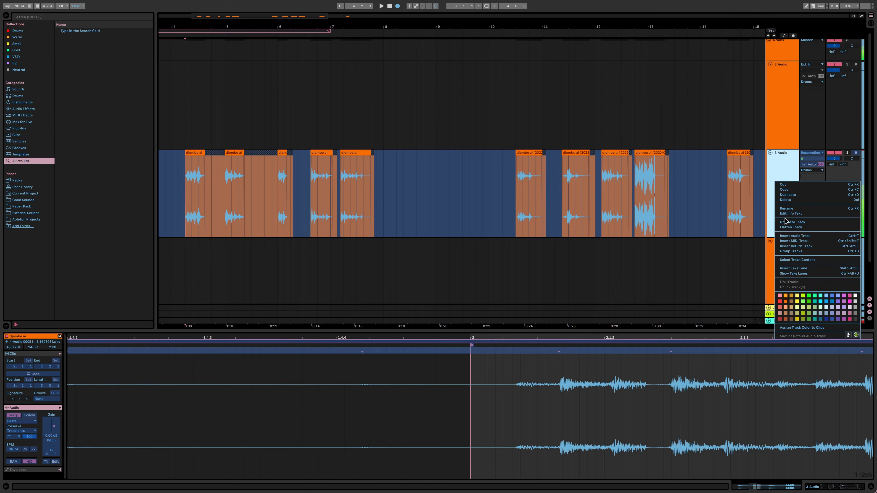
click(790, 227)
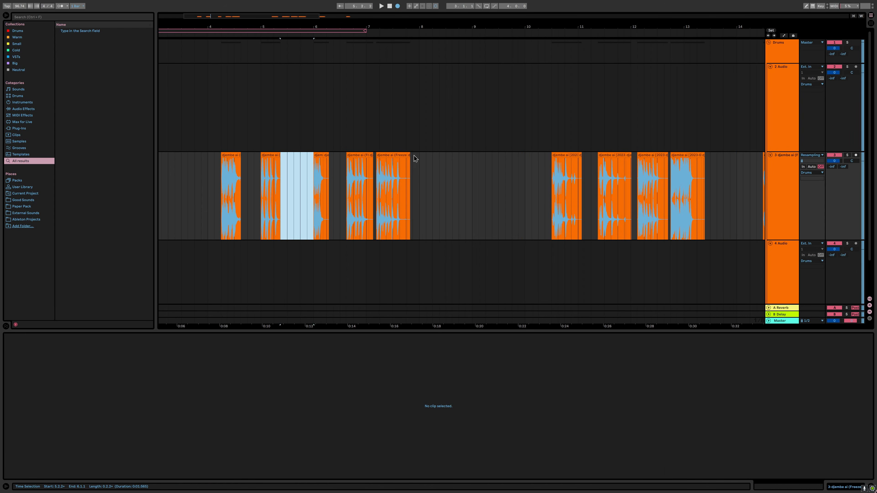
Step: Delete the excess tail sections that follow the flattened fill clips
click(371, 156)
key(Delete)
click(409, 155)
key(Delete)
click(580, 155)
key(Delete)
click(629, 155)
key(Delete)
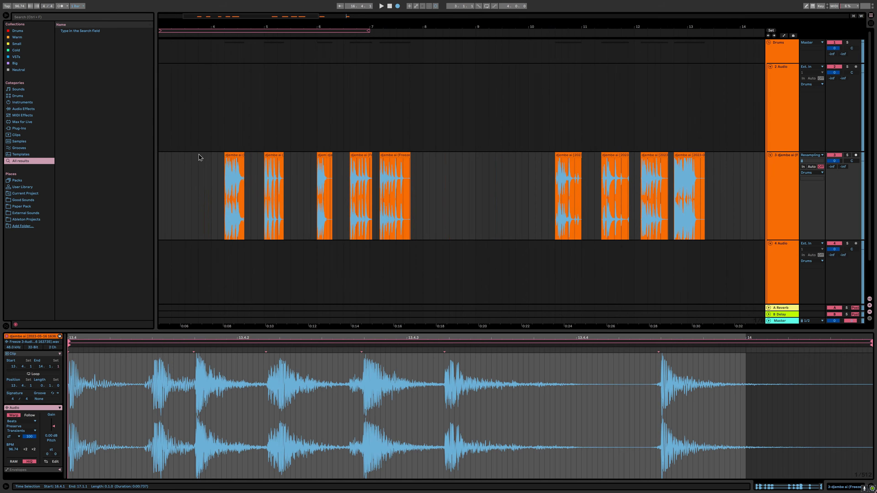
Step: Select all the flattened fill clips and rename them "djembe ai break"
shift+click(226, 157)
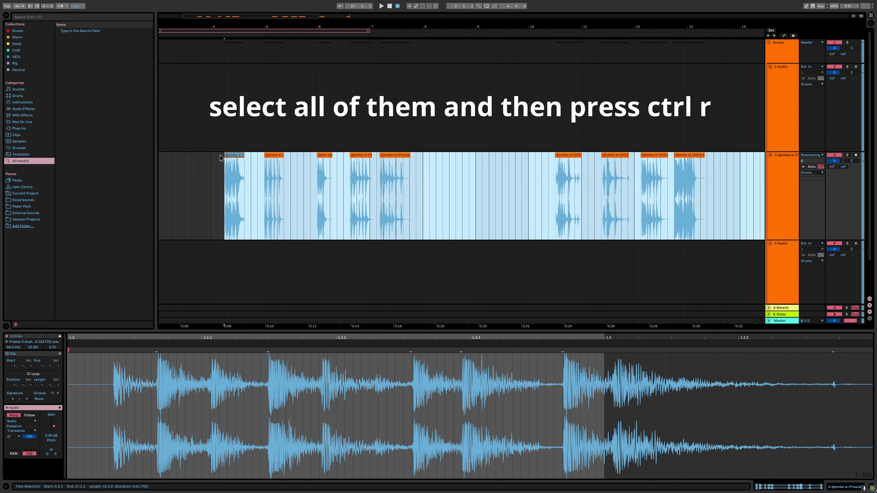
key(ctrl+r)
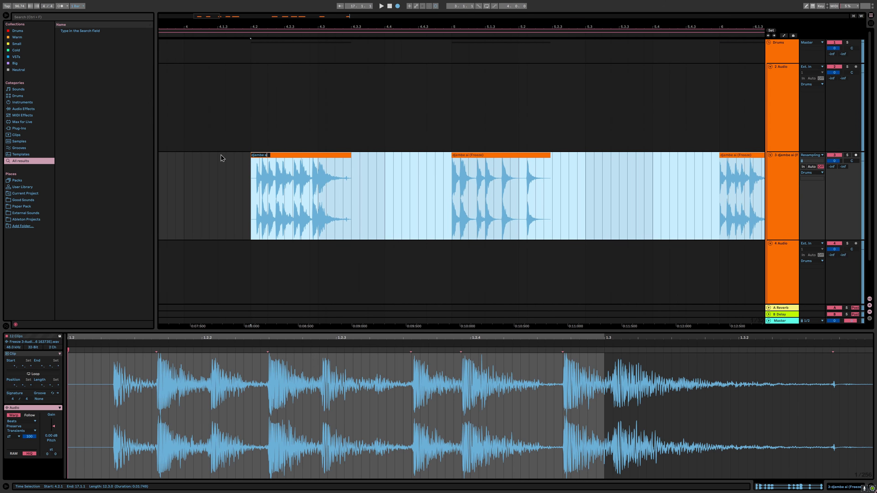
text(djembe ai break)
key(Return)
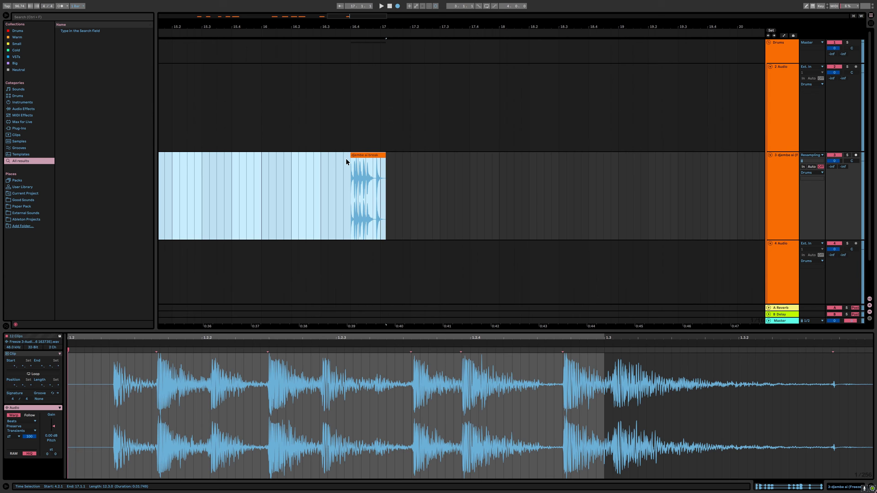
Step: Consolidate the renamed fill clips one by one into separate audio files
click(362, 155)
key(ctrl+j)
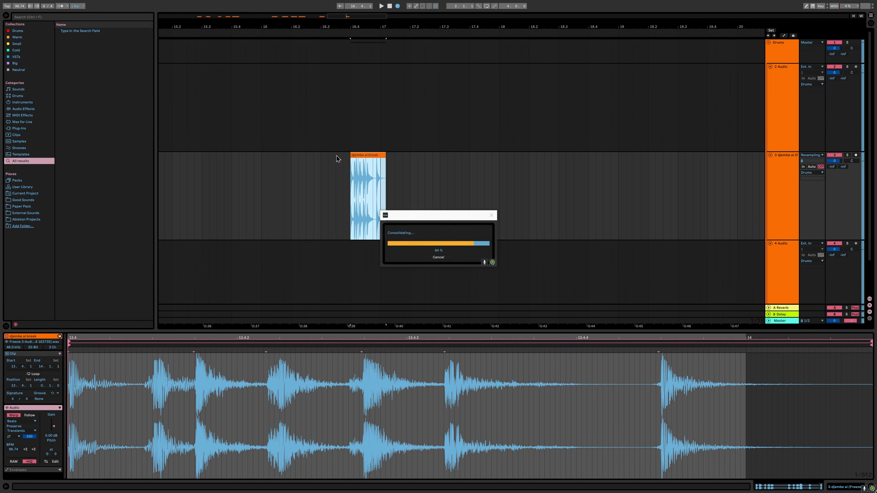
scroll(442, 176, left, 20)
click(427, 155)
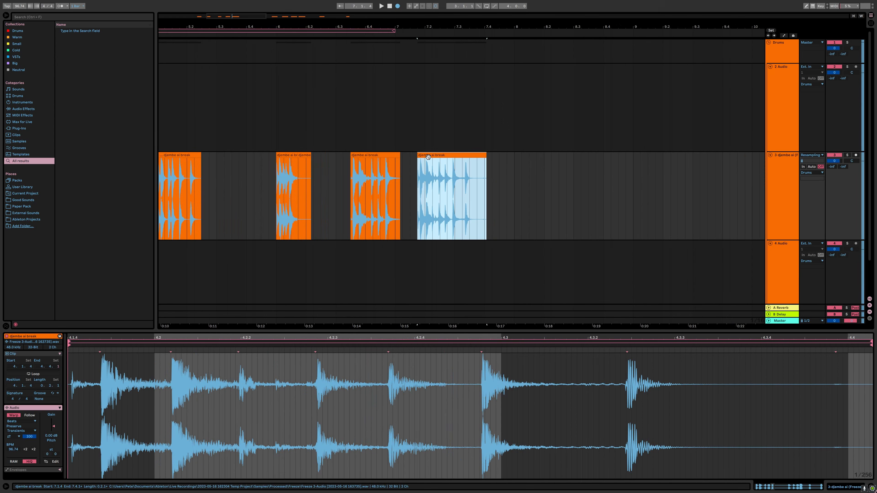
key(ctrl+j)
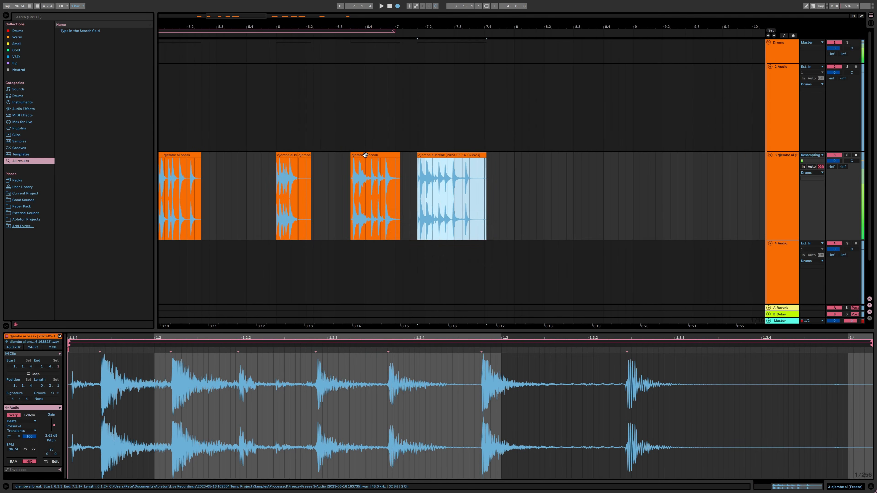
click(389, 156)
key(ctrl+j)
click(284, 156)
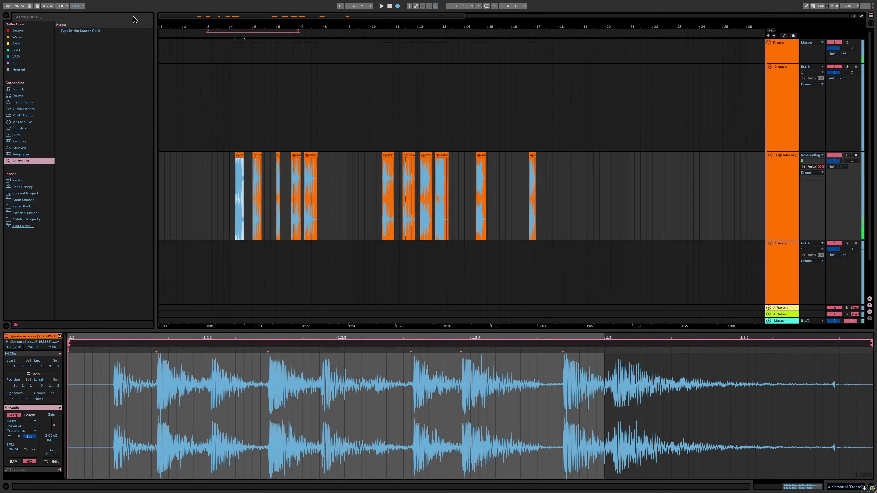
Step: Search the browser for "djembe ai break", preview a couple of files and select all the consolidated break WAVs
click(134, 15)
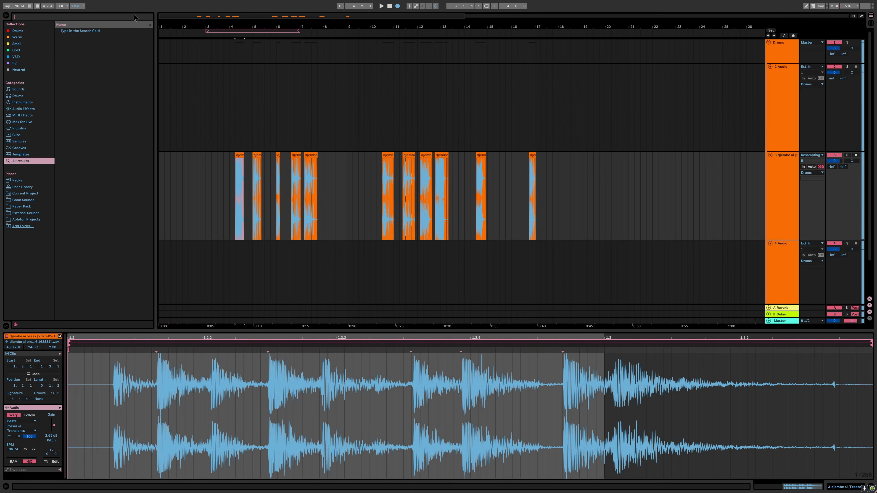
text(djembe ai break)
click(111, 44)
click(118, 83)
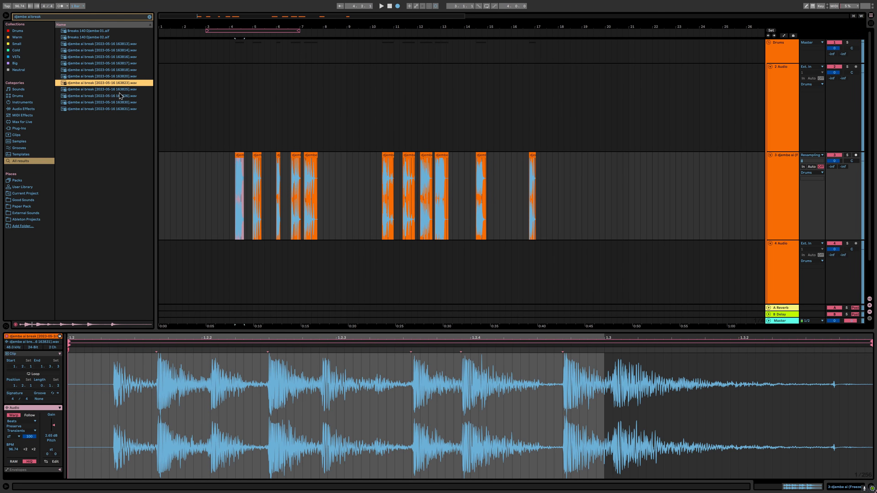
click(102, 44)
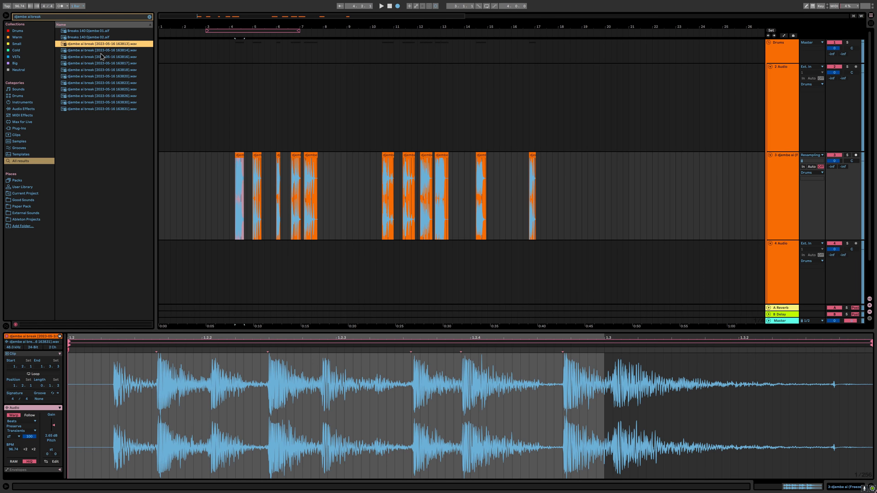
shift+click(100, 109)
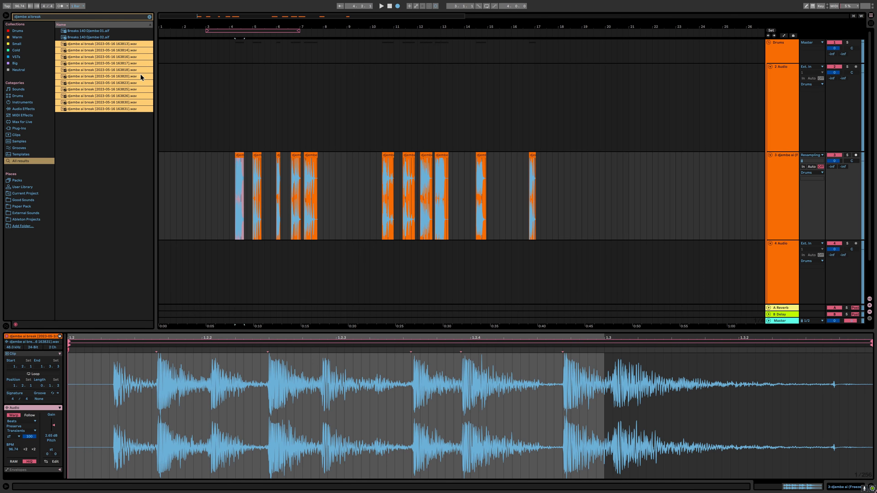
Step: Audition the consolidated break clips in the arrangement
scroll(235, 190, up, 5)
scroll(251, 181, up, 3)
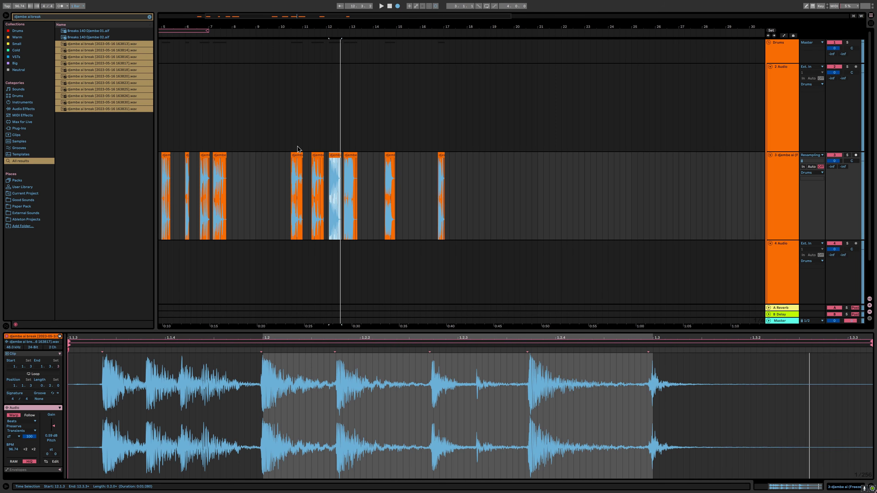
scroll(273, 147, down, 3)
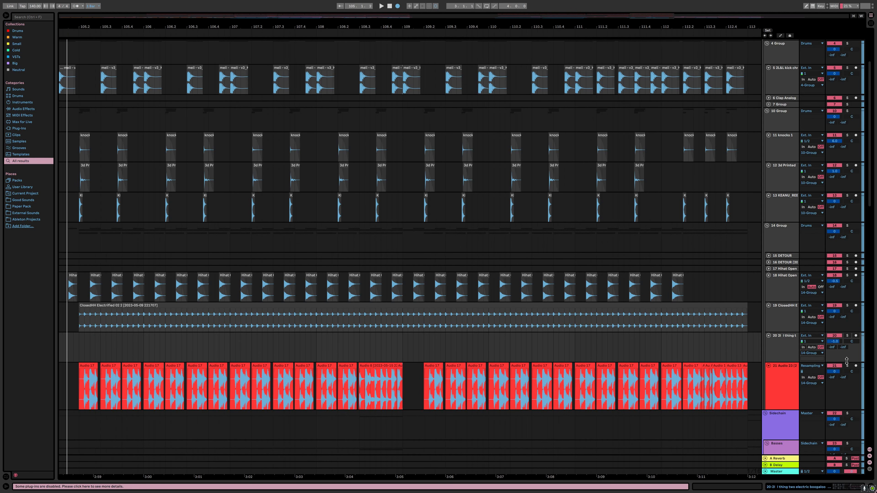
Step: Play the finished track's drum arrangement from around bar 105
key(space)
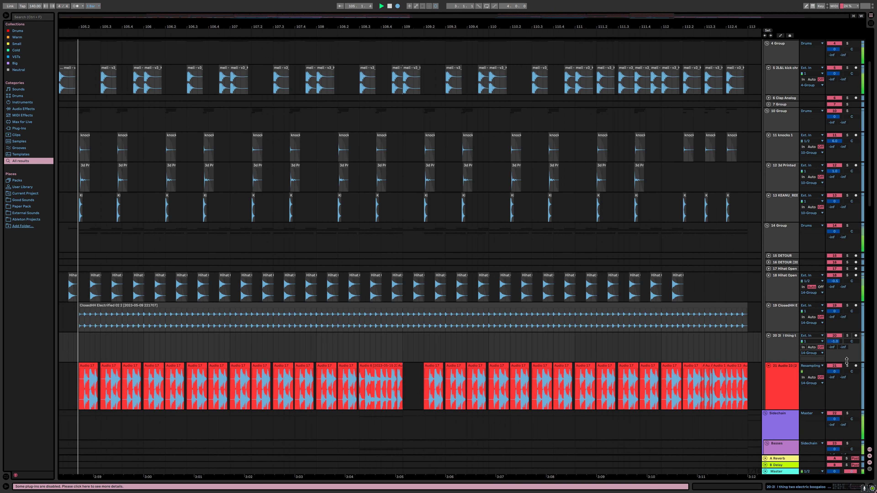